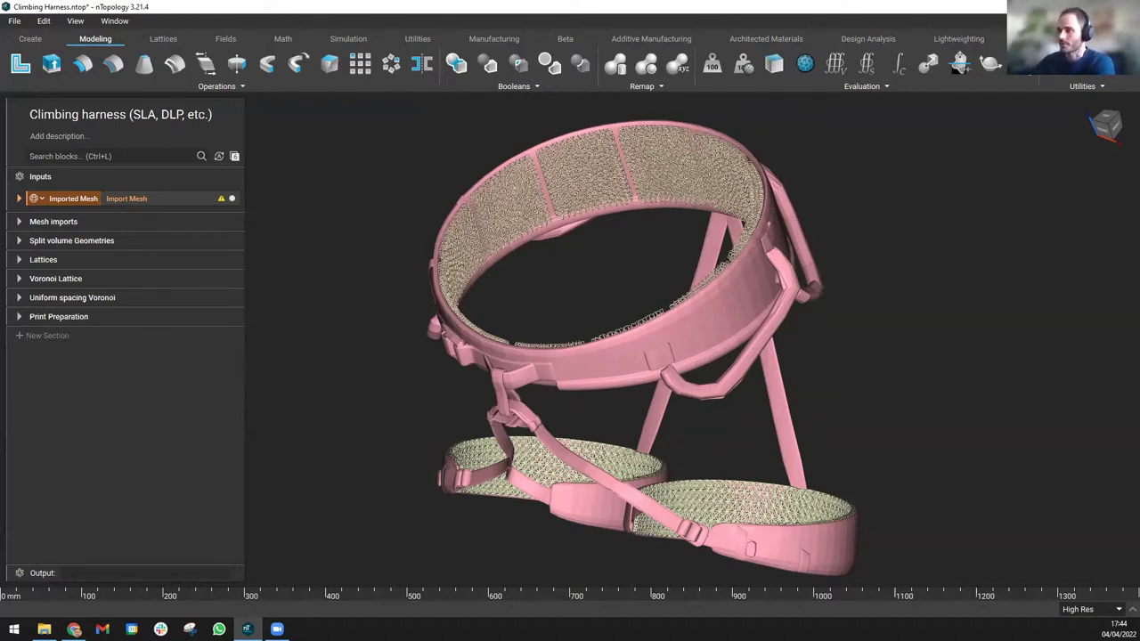
# Step: Isolate the imported harness mesh and preview the cell map on the quad mesh used by the Waist lattice
pyautogui.click(177, 201)
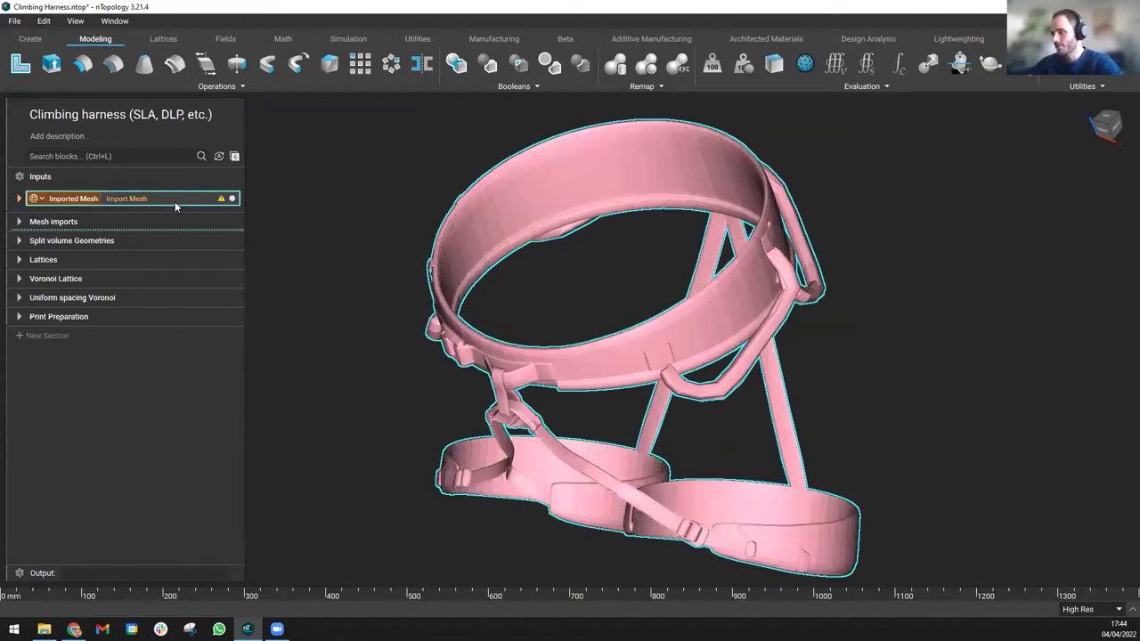
pyautogui.click(20, 259)
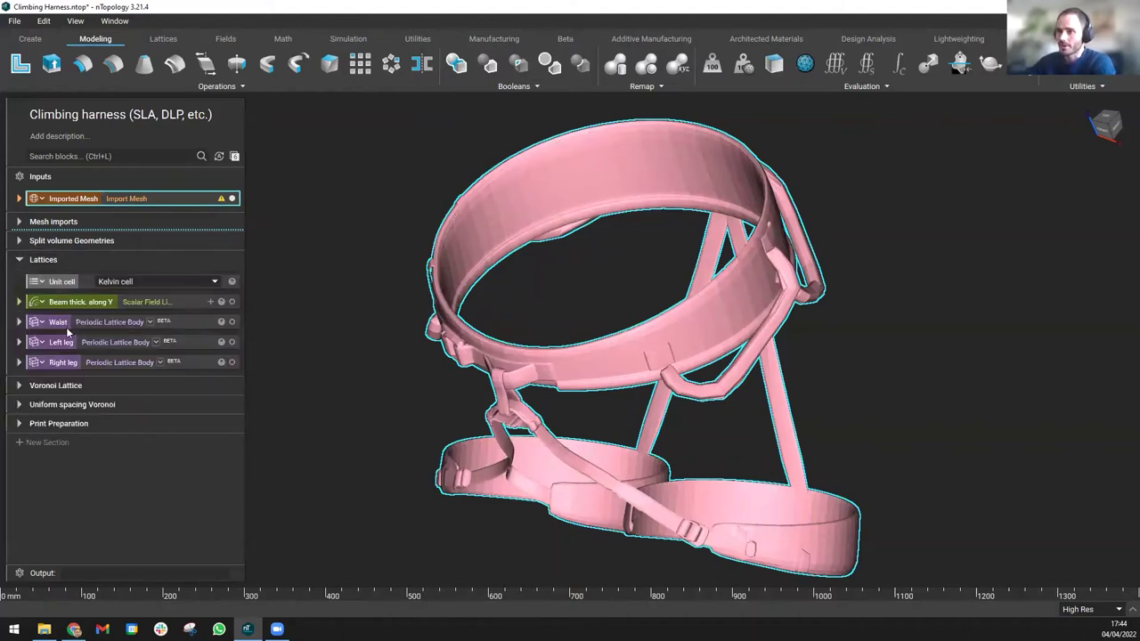
pyautogui.click(20, 322)
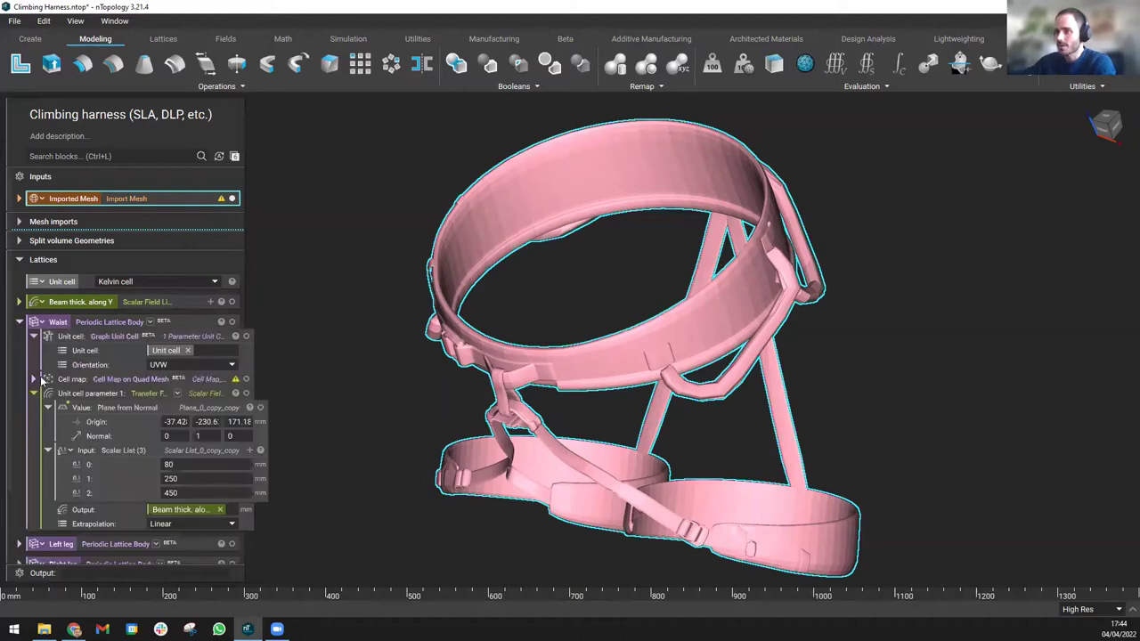
pyautogui.click(147, 385)
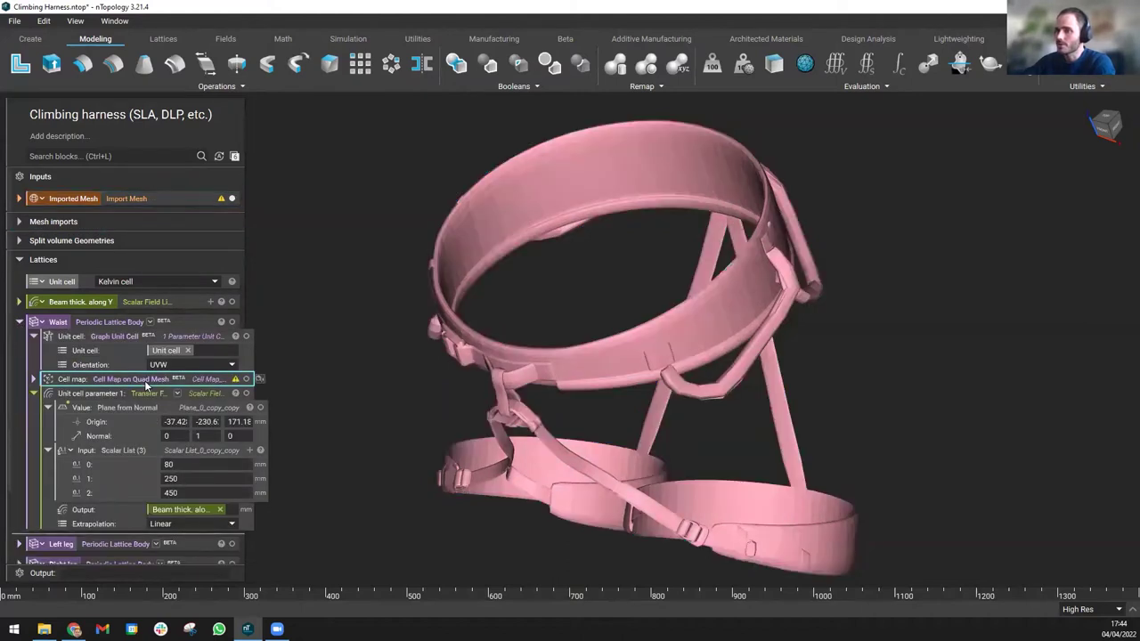
pyautogui.click(247, 380)
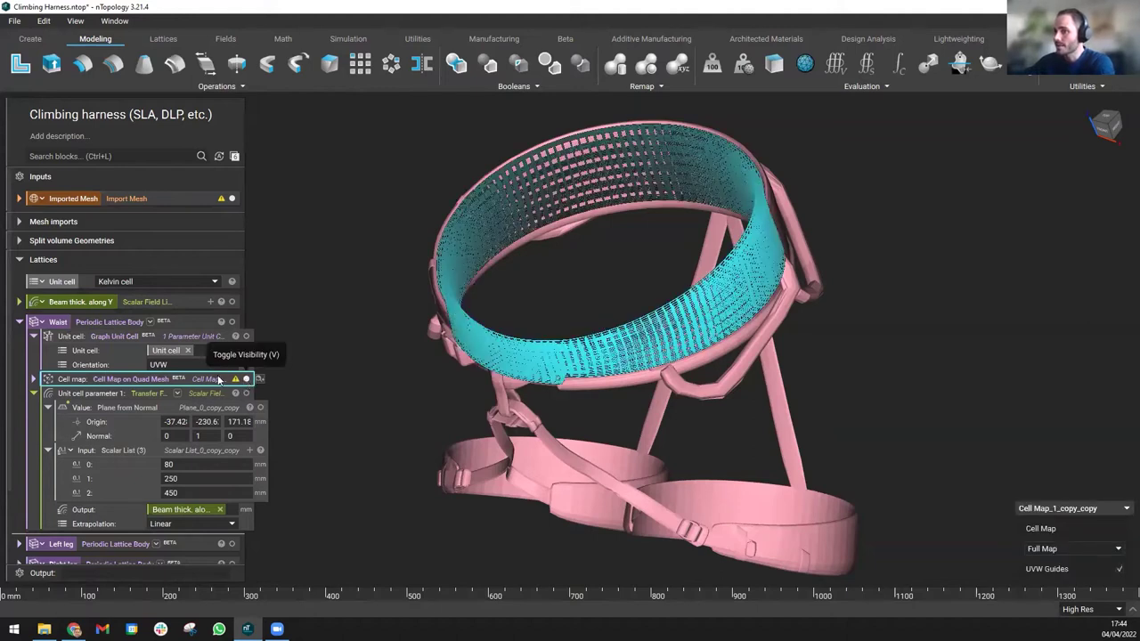
# Step: Preview the Waist lattice's graph unit cell alone, and display the finished Waist lattice body together with the imported mesh
pyautogui.click(129, 339)
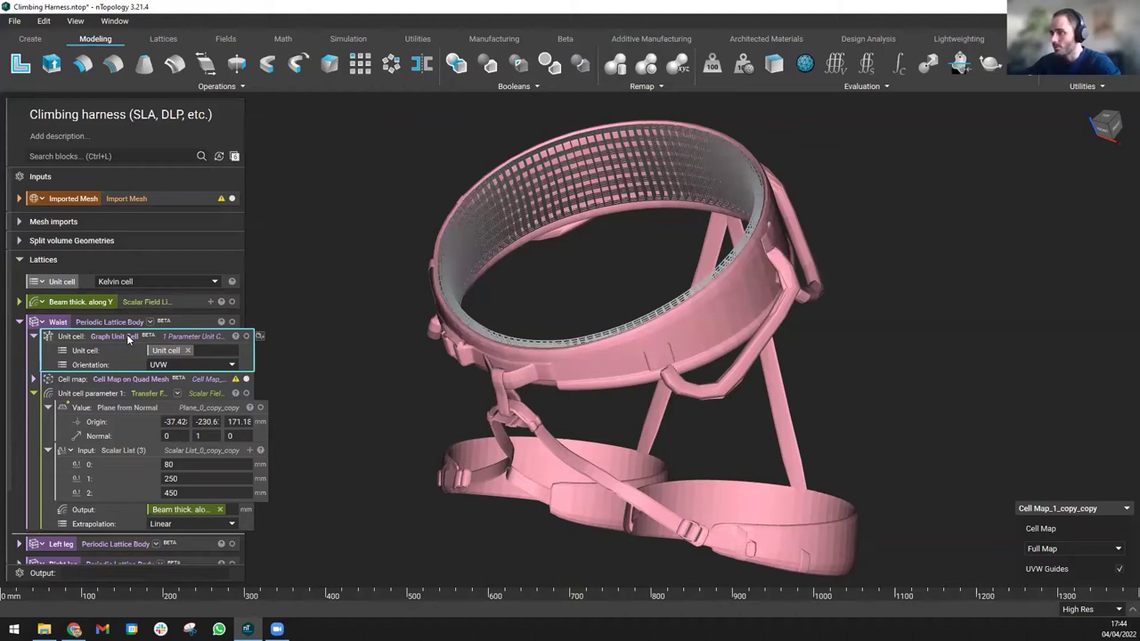
pyautogui.click(232, 197)
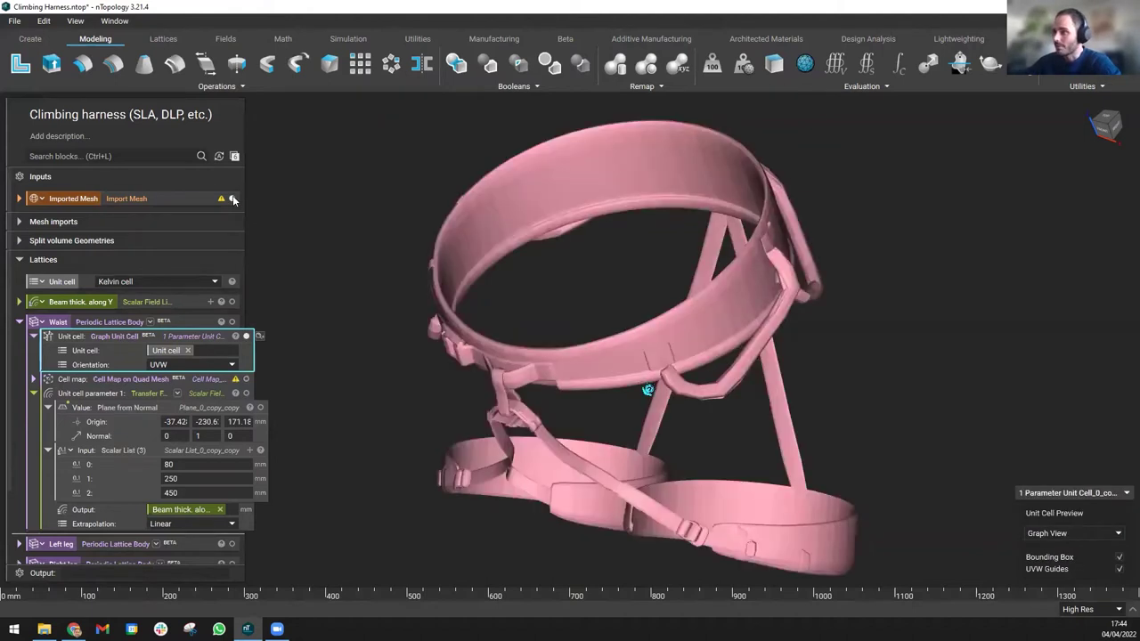
pyautogui.click(232, 322)
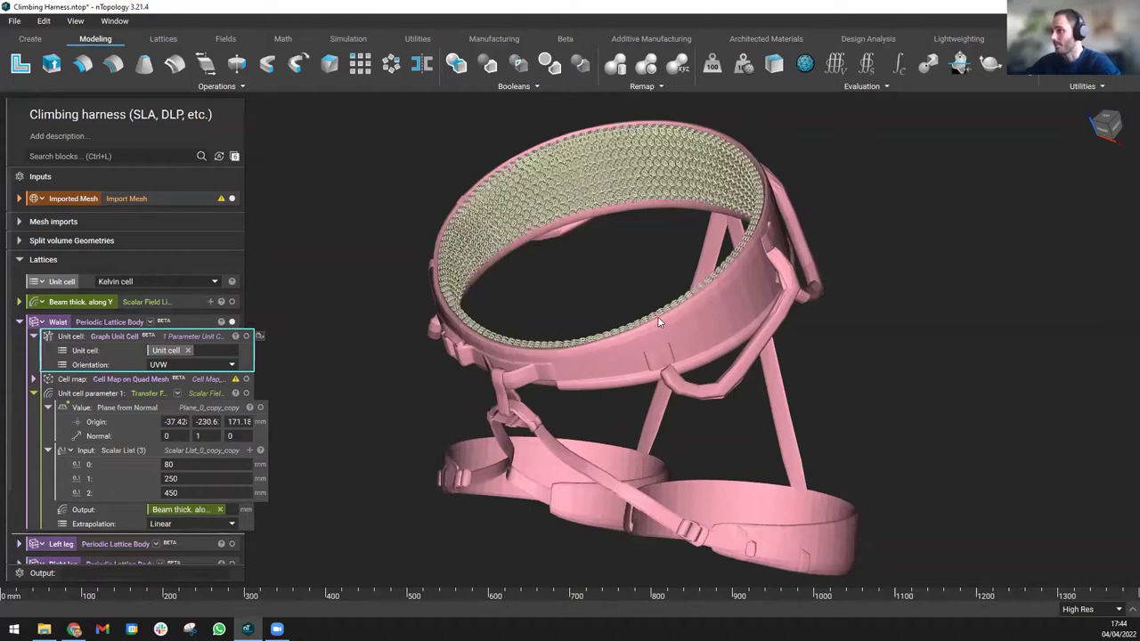
pyautogui.click(20, 322)
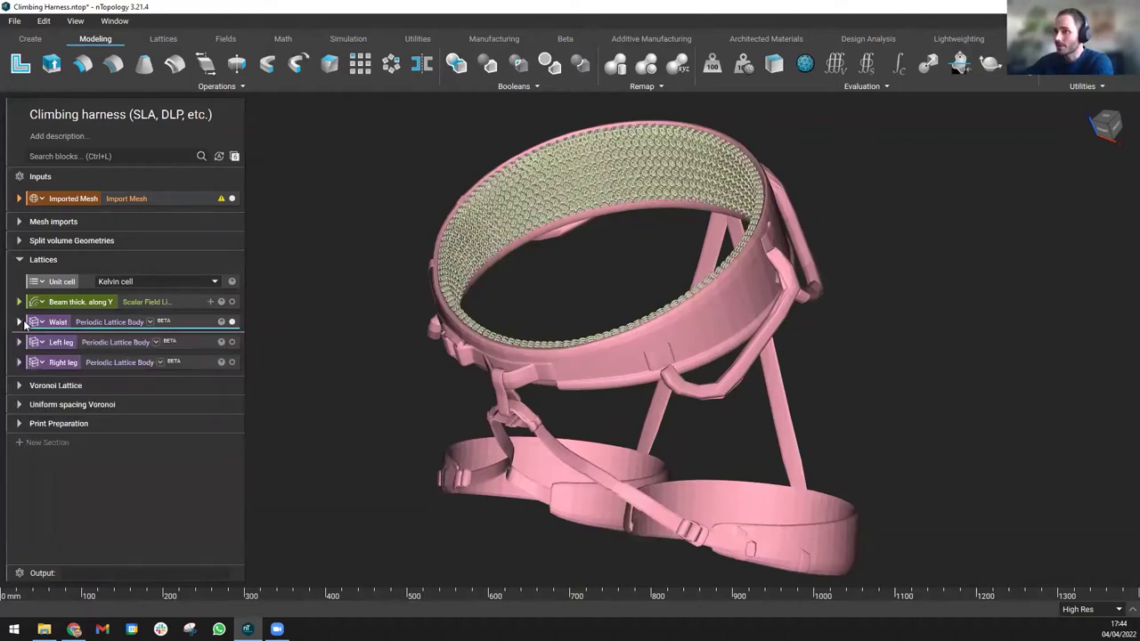
# Step: Try the Fluorite and IsoTruss unit cells on the waist lattice and return the unit cell to Kelvin cell
pyautogui.click(214, 282)
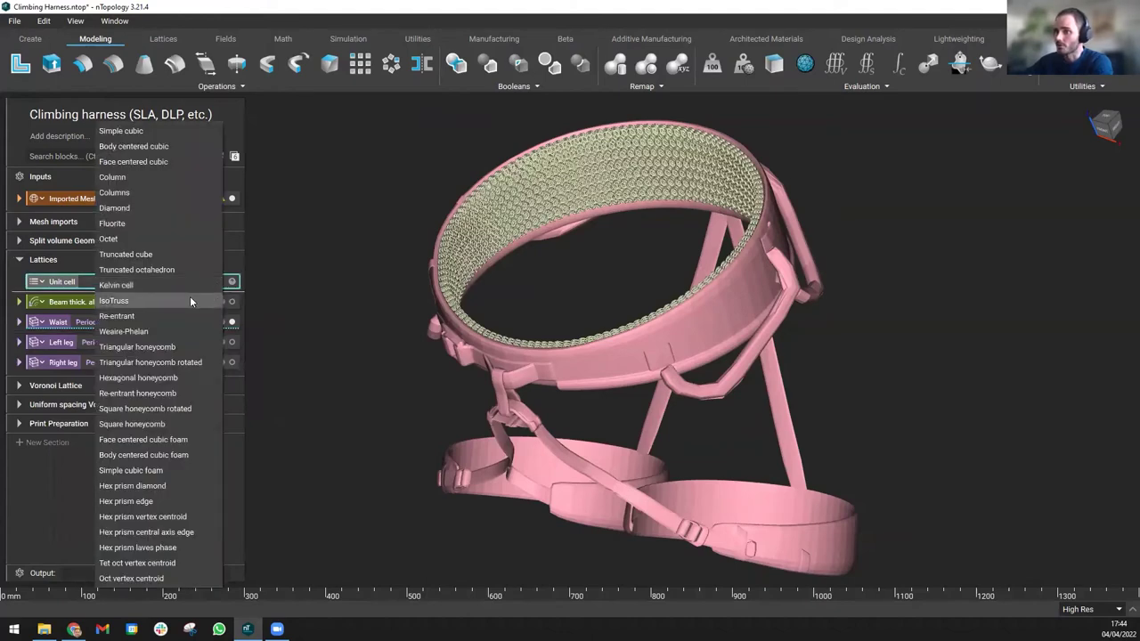
pyautogui.click(161, 224)
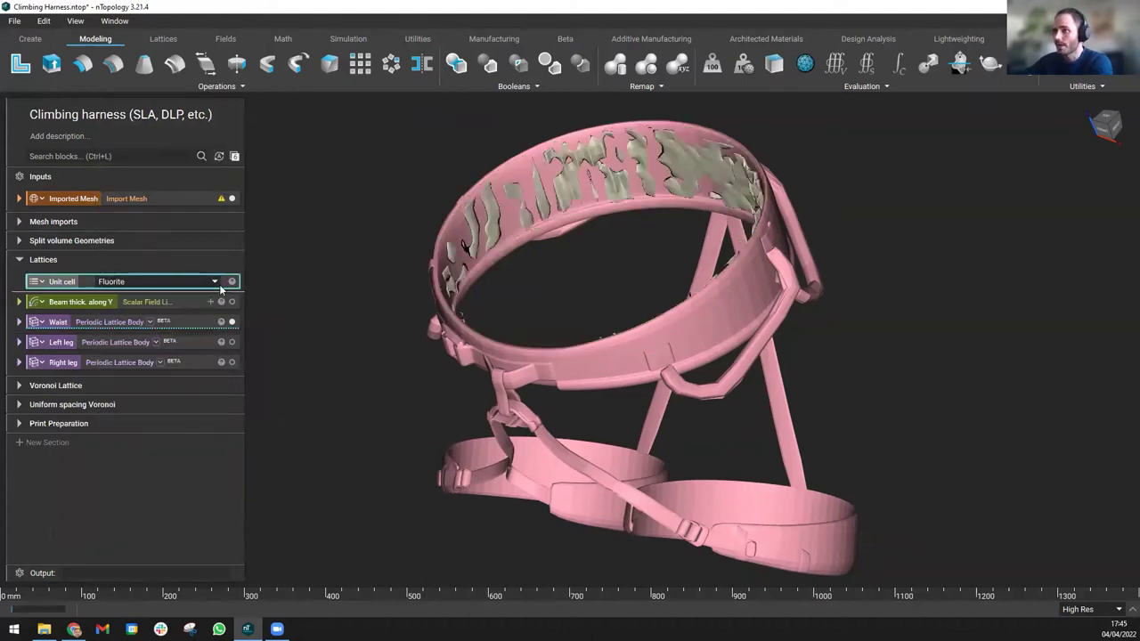
pyautogui.click(216, 284)
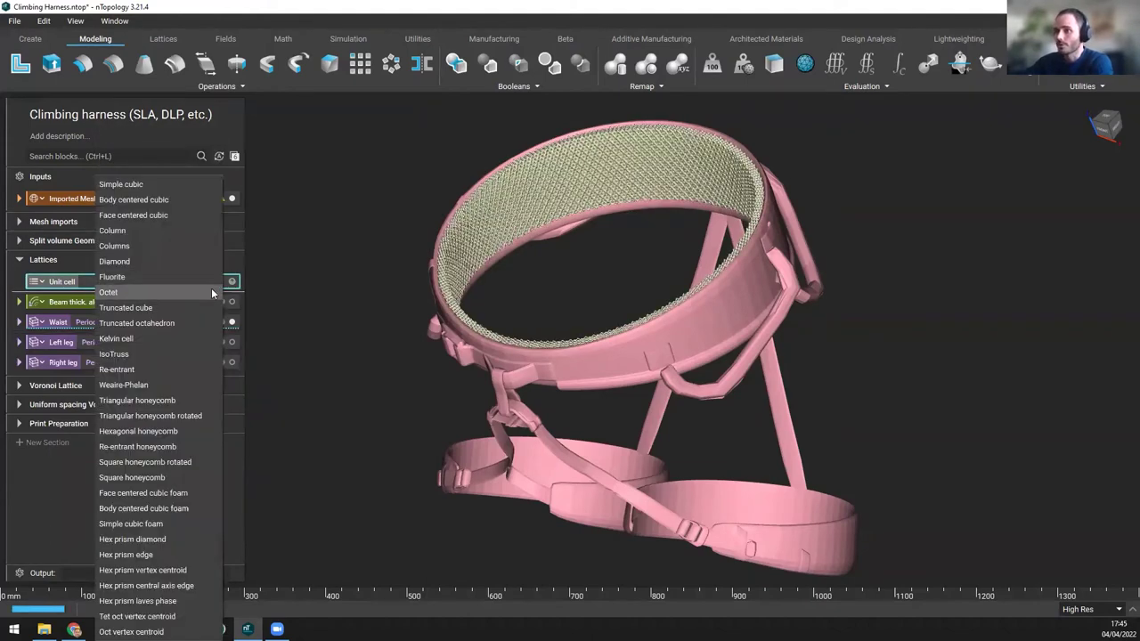
pyautogui.click(151, 354)
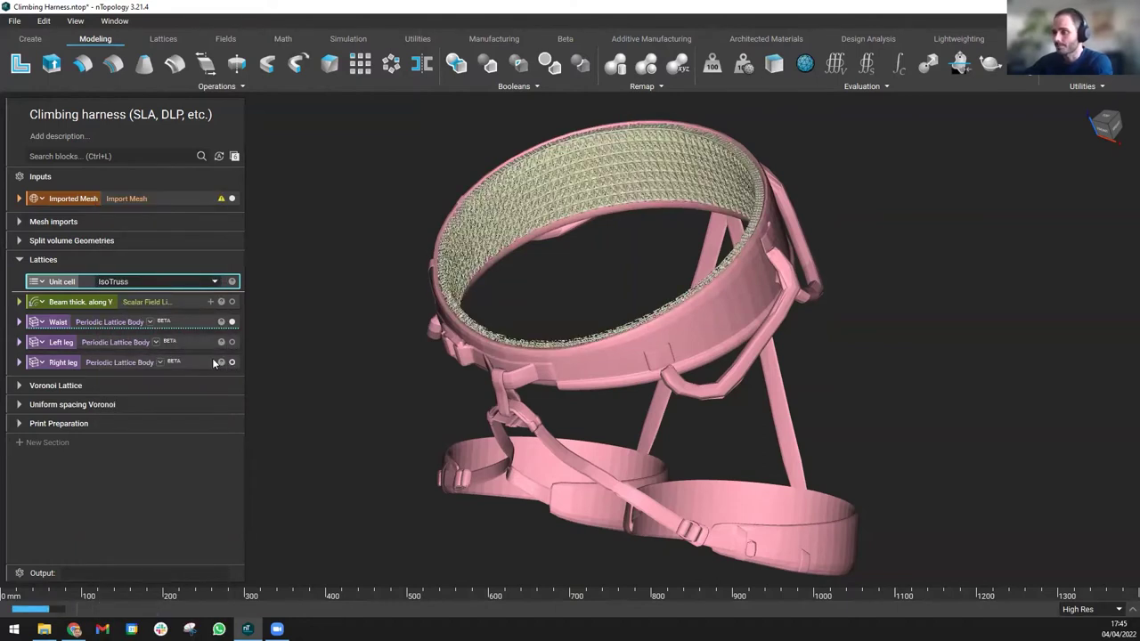
pyautogui.click(206, 283)
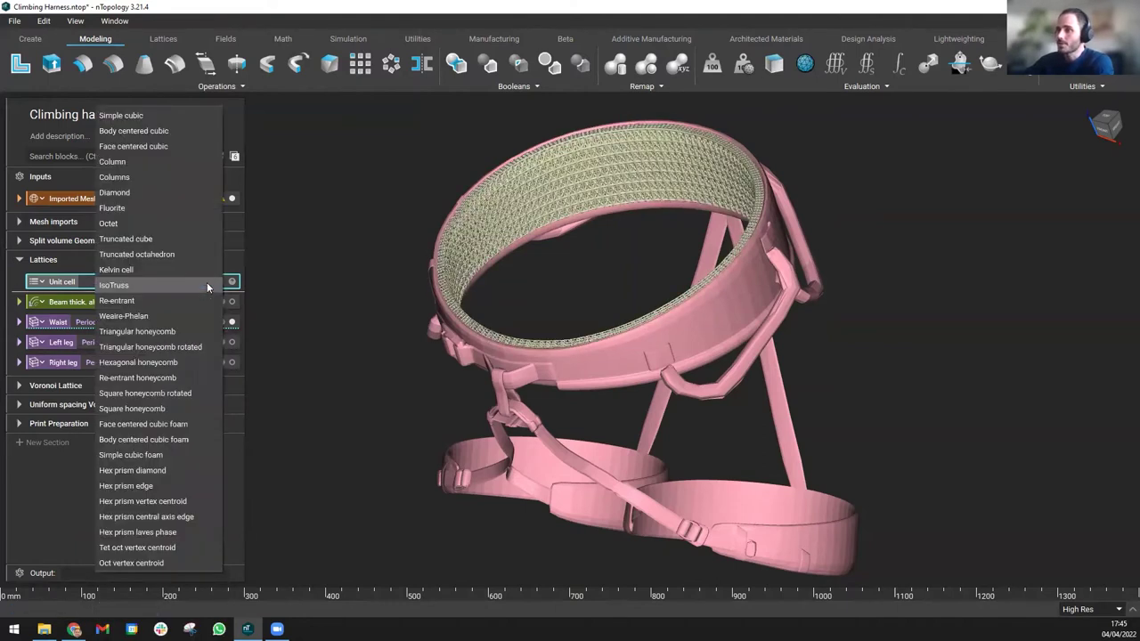
pyautogui.click(143, 270)
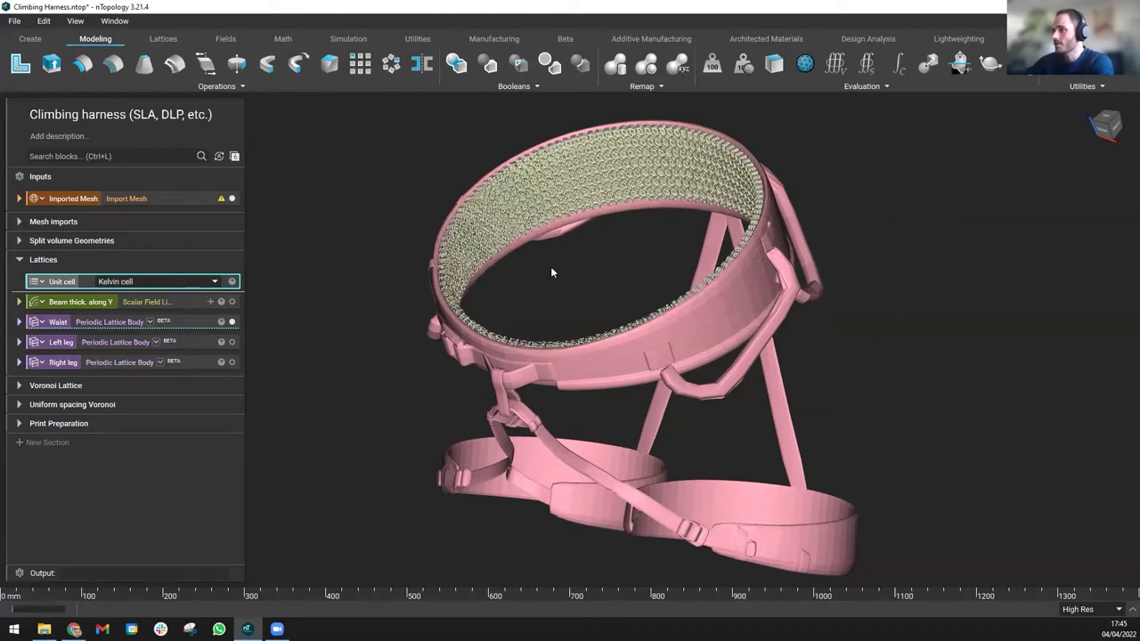
# Step: Examine the Kelvin cell lattice up close along the inside of the waist belt, including how its beam thickness varies
pyautogui.moveTo(551, 271); pyautogui.dragTo(558, 298, button='right')
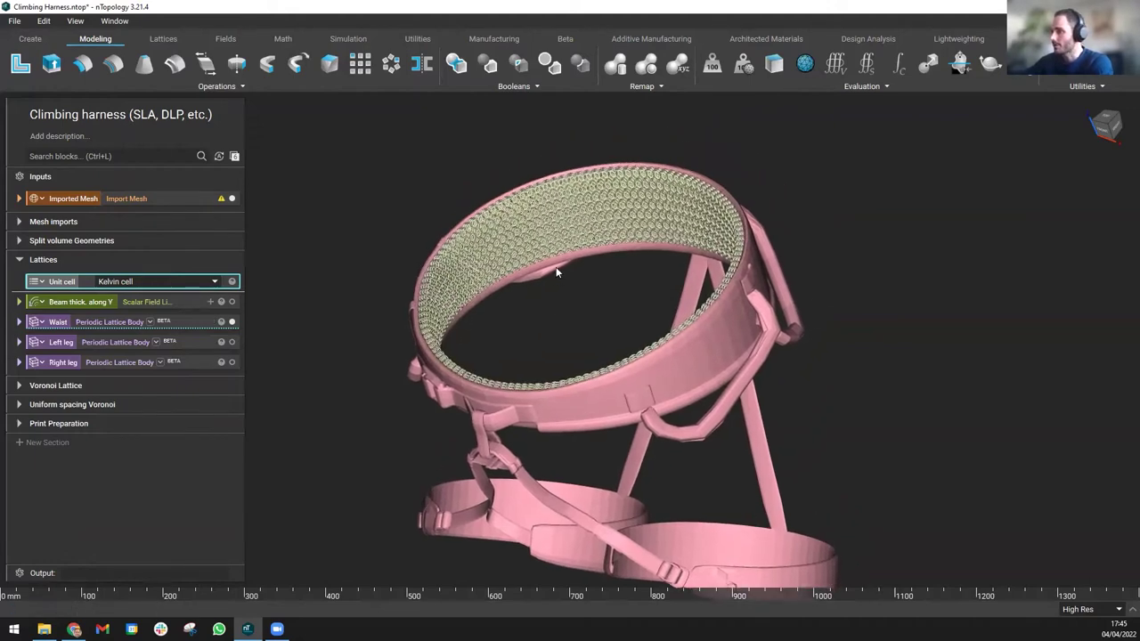
pyautogui.scroll(3, 591, 258)
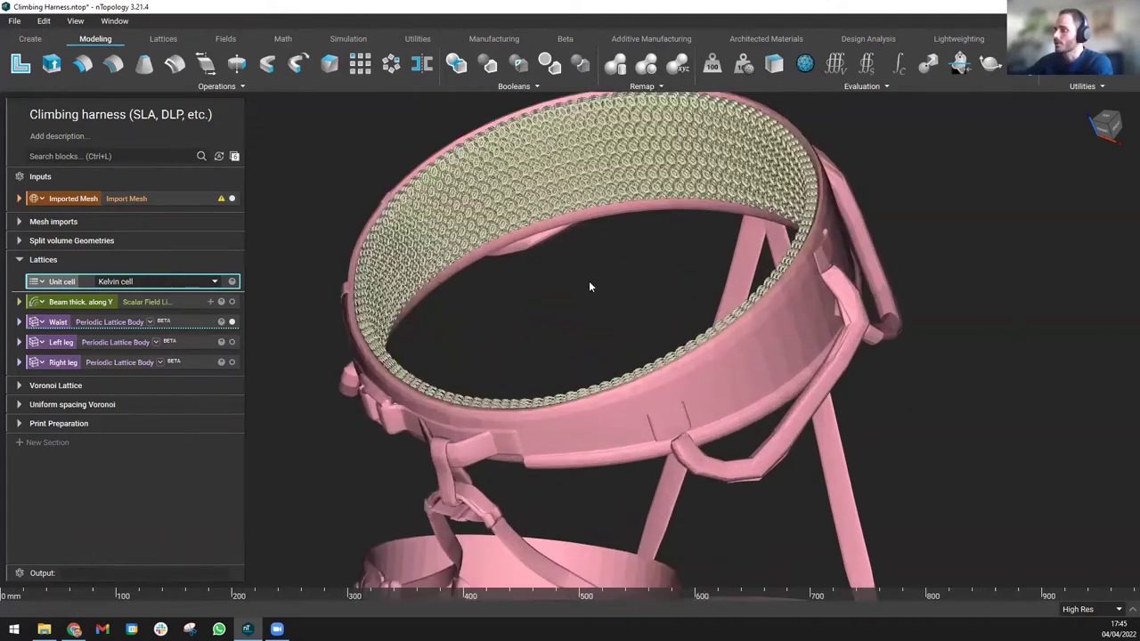
pyautogui.moveTo(589, 282); pyautogui.dragTo(595, 300, button='right')
pyautogui.scroll(2, 604, 300)
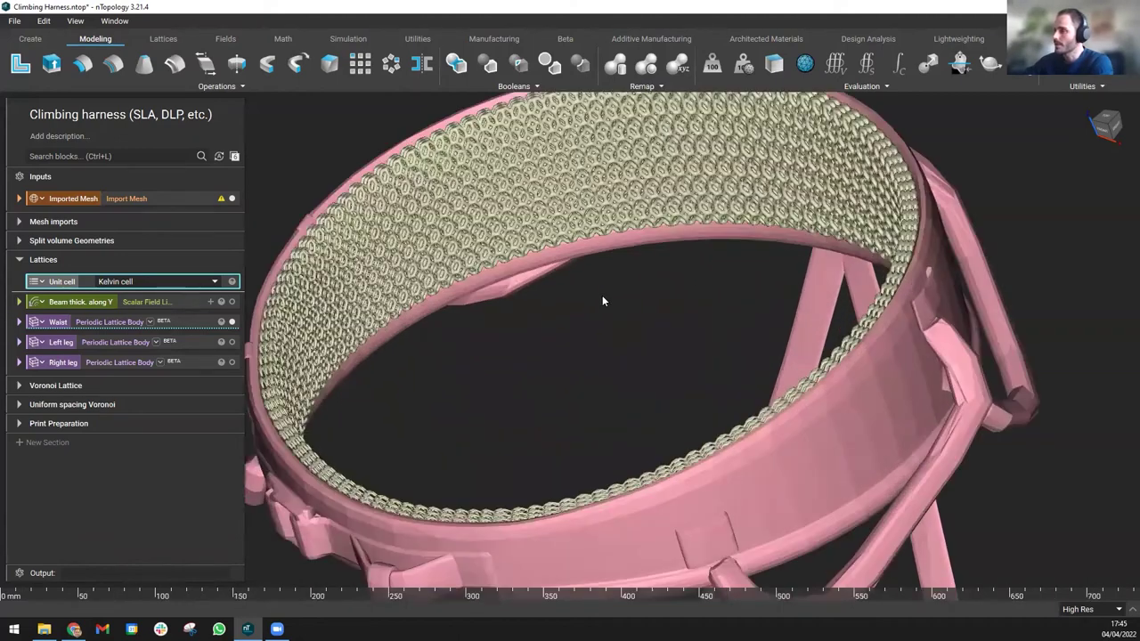
pyautogui.moveTo(595, 390); pyautogui.dragTo(597, 389, button='right')
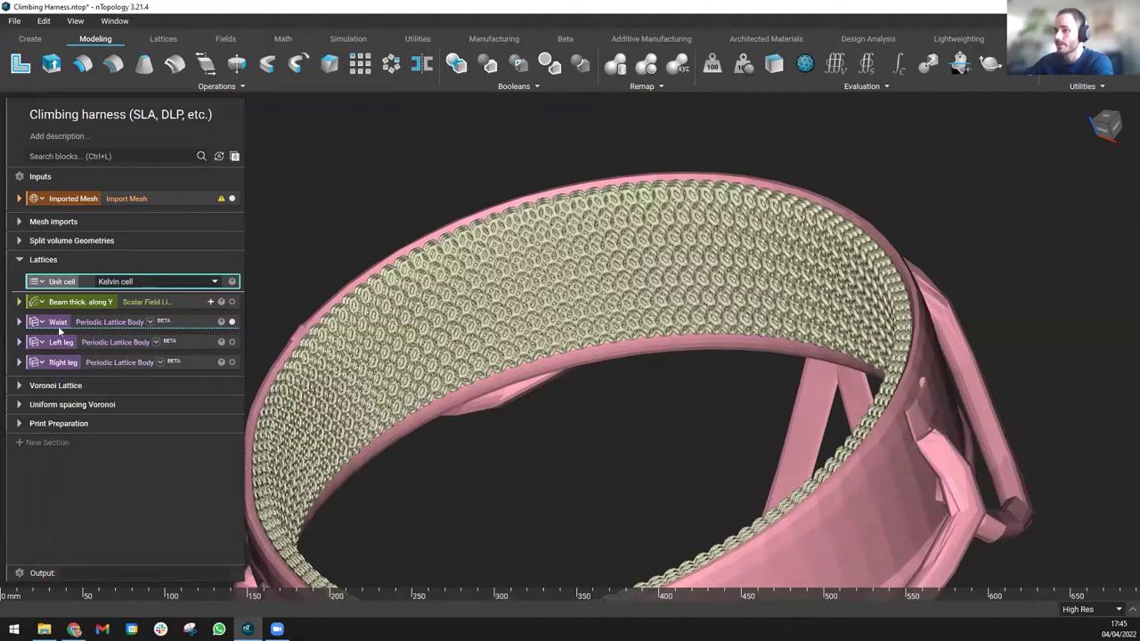
pyautogui.scroll(2, 582, 371)
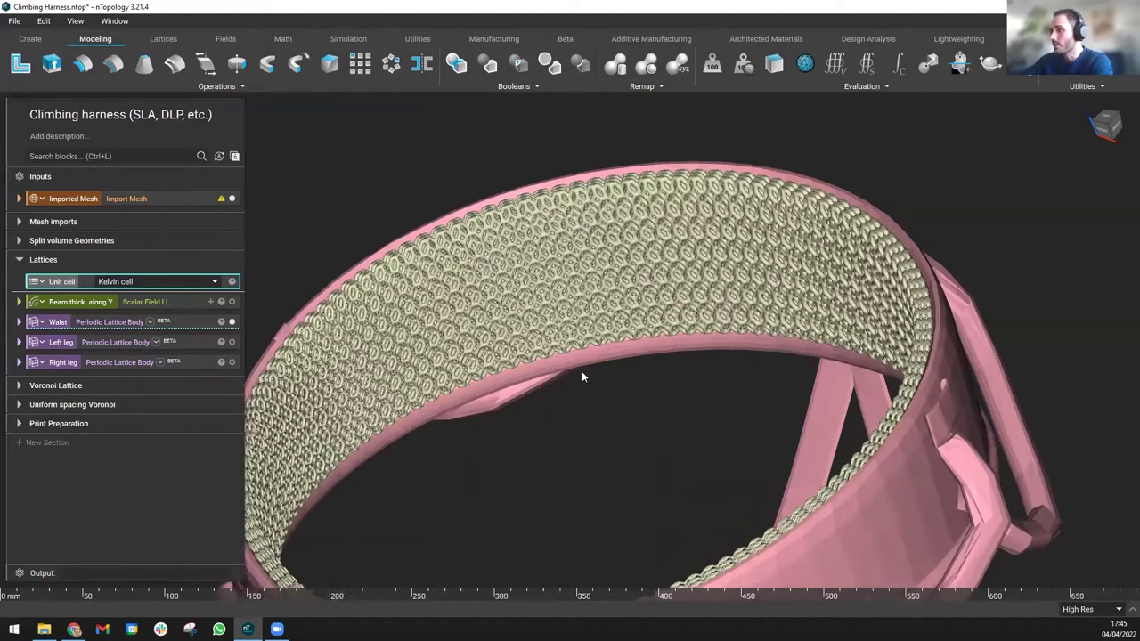
pyautogui.scroll(2, 582, 372)
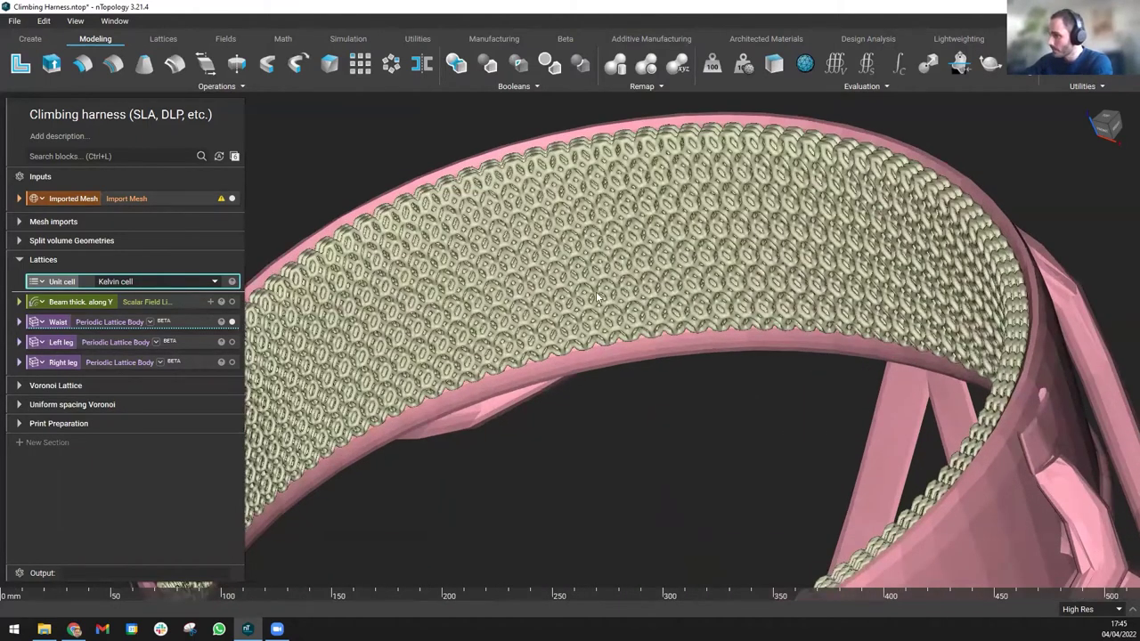
pyautogui.scroll(1, 598, 290)
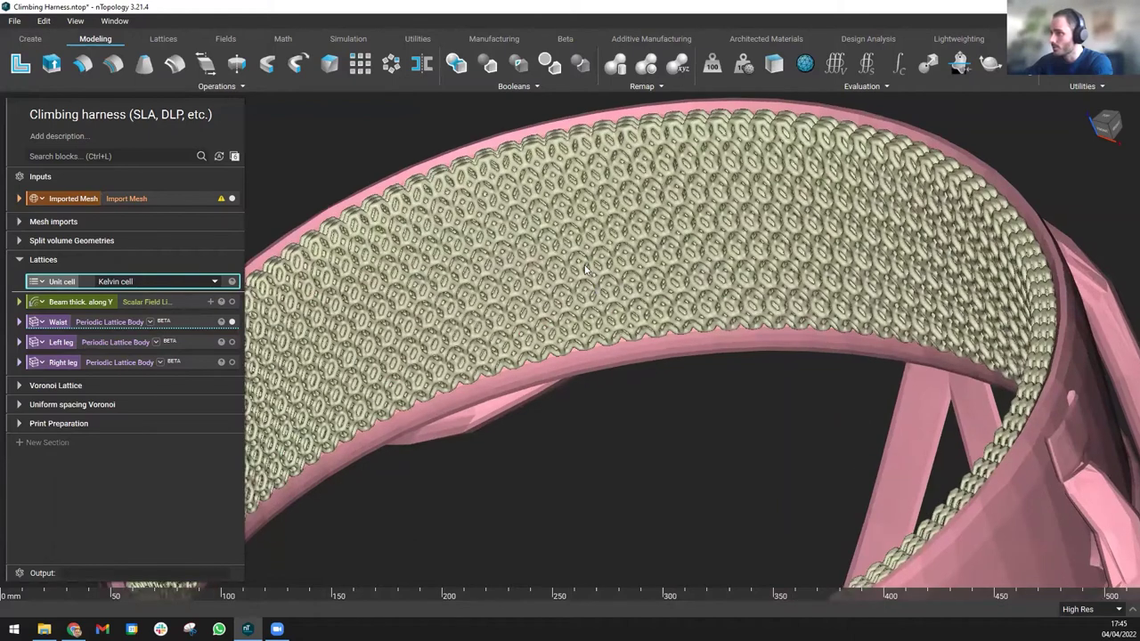
pyautogui.scroll(2, 589, 270)
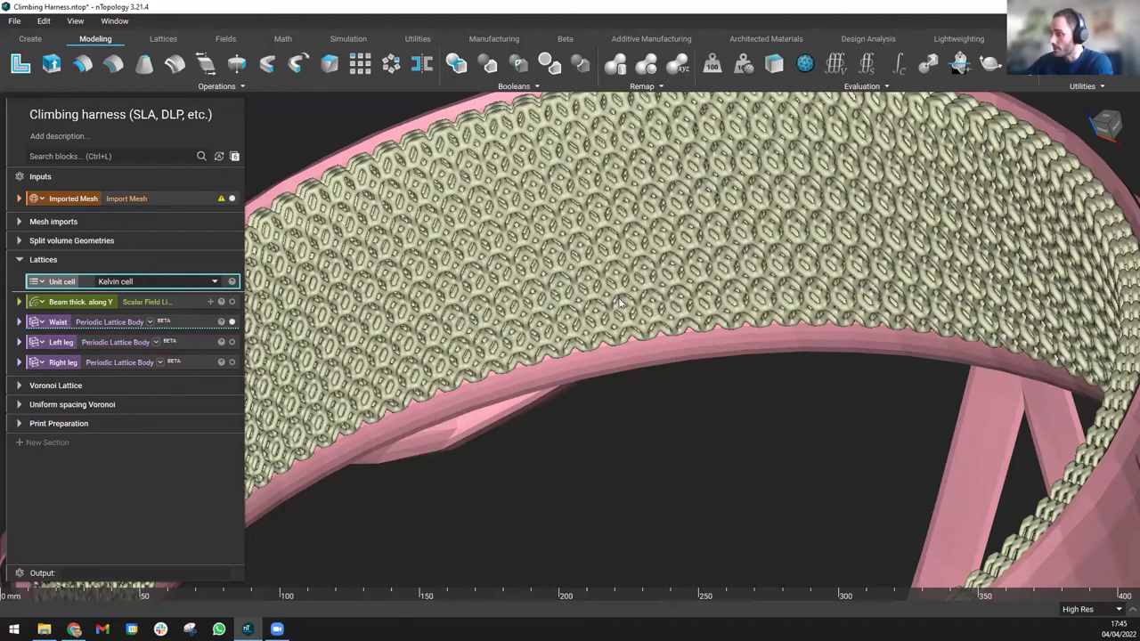
pyautogui.scroll(-2, 624, 315)
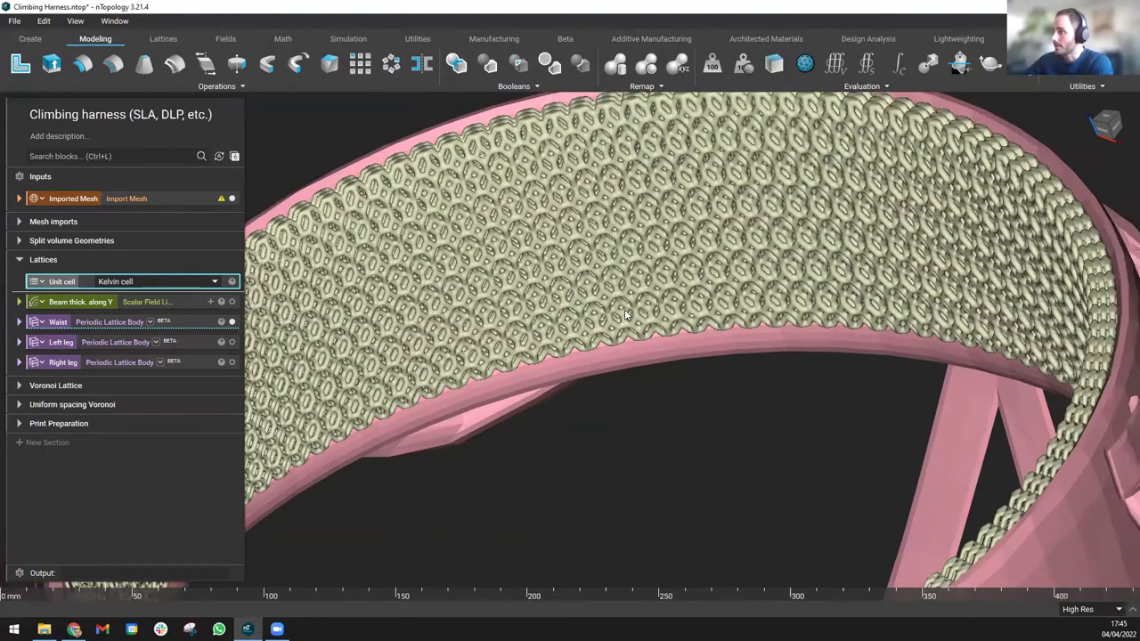
pyautogui.scroll(-1, 624, 315)
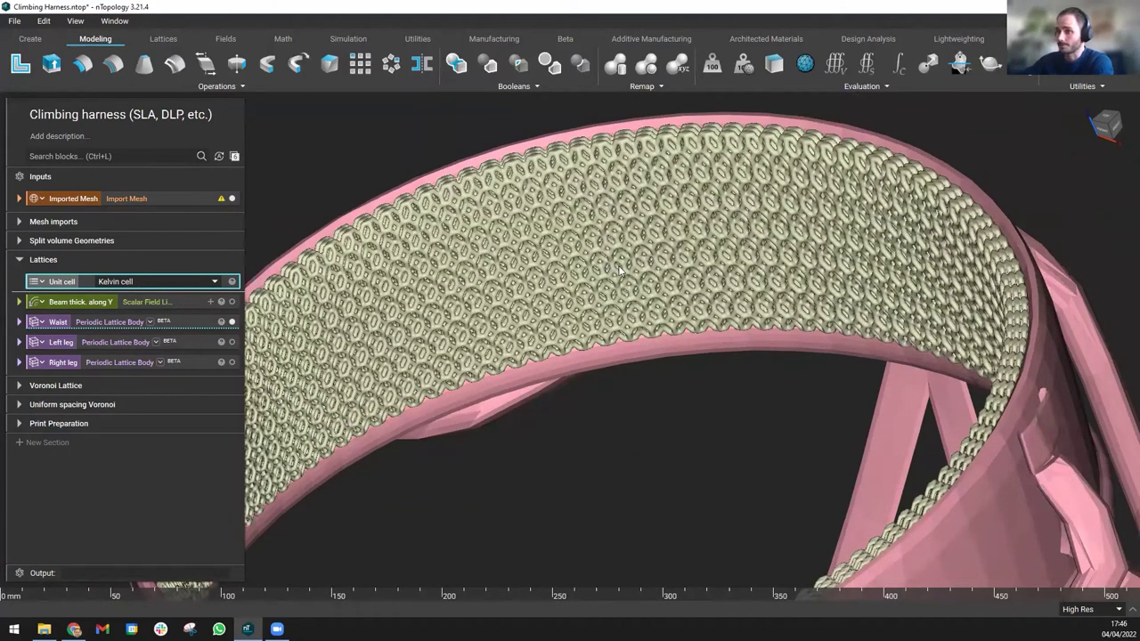
pyautogui.scroll(-5, 655, 293)
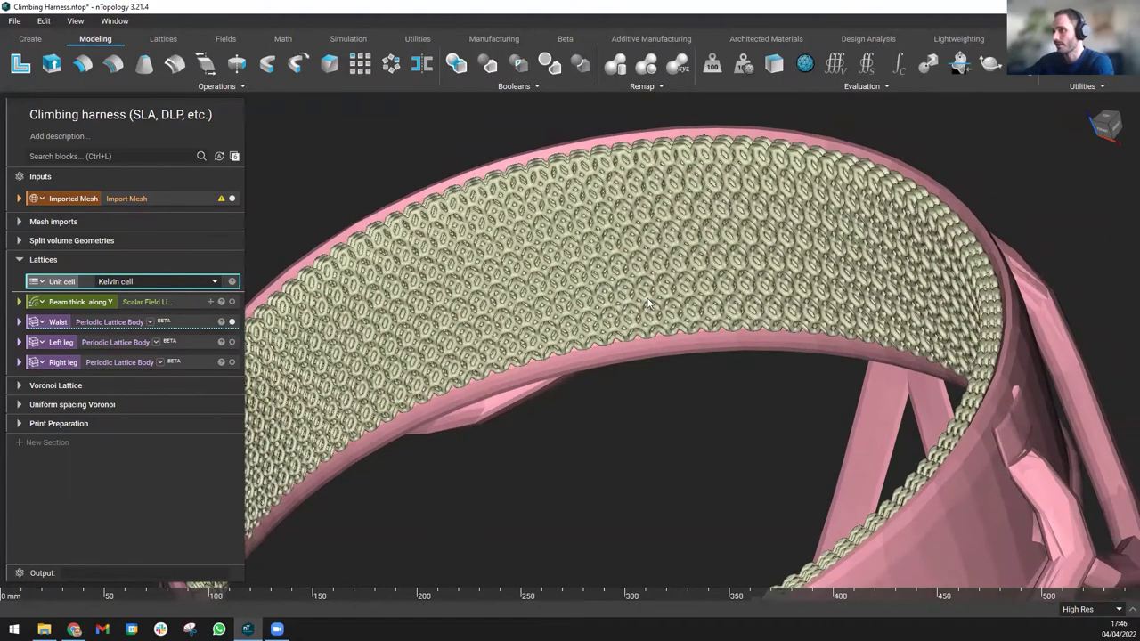
pyautogui.scroll(-3, 664, 285)
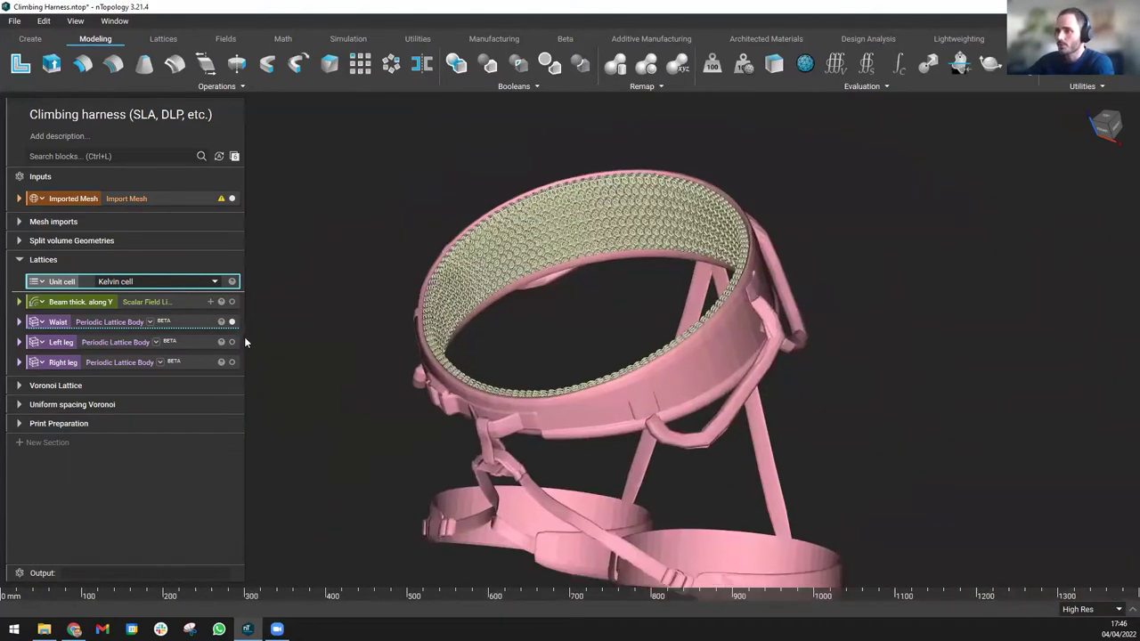
# Step: Show the left and right leg lattices alongside the waist lattice and inspect the whole harness
pyautogui.click(232, 362)
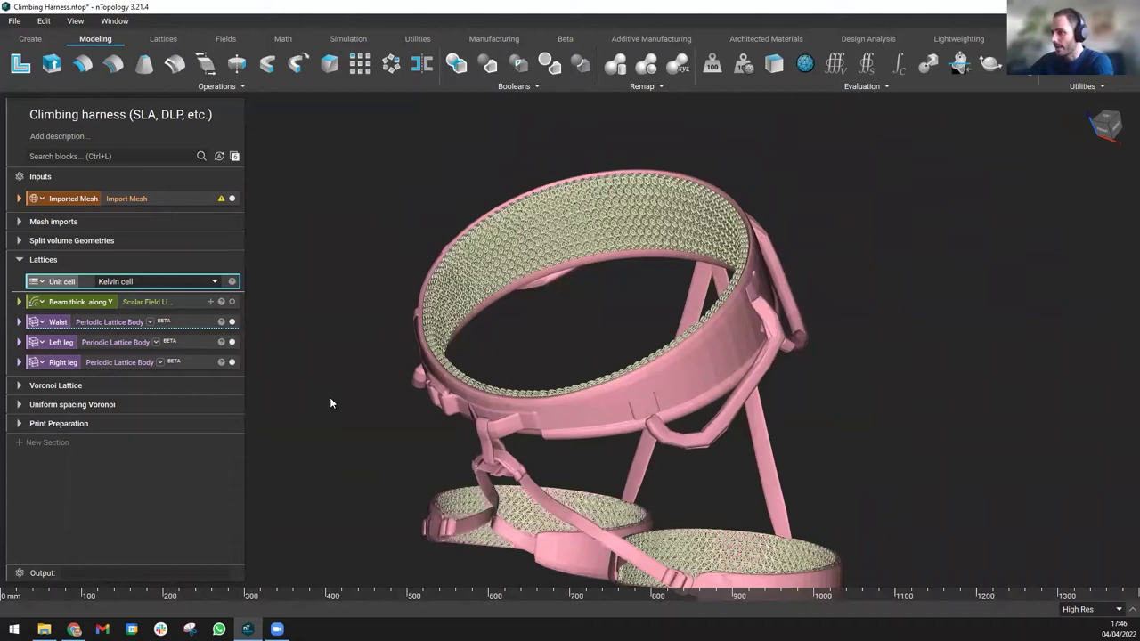
pyautogui.moveTo(553, 411); pyautogui.dragTo(526, 384, button='right')
pyautogui.moveTo(553, 438); pyautogui.dragTo(572, 424, button='right')
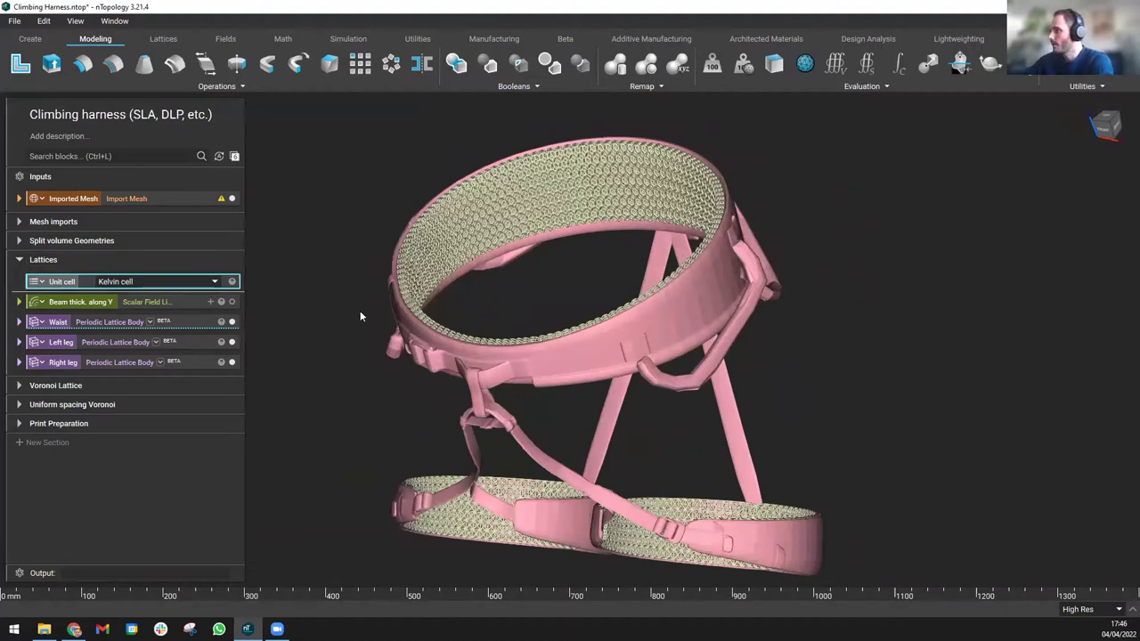
pyautogui.moveTo(527, 277); pyautogui.dragTo(513, 312, button='right')
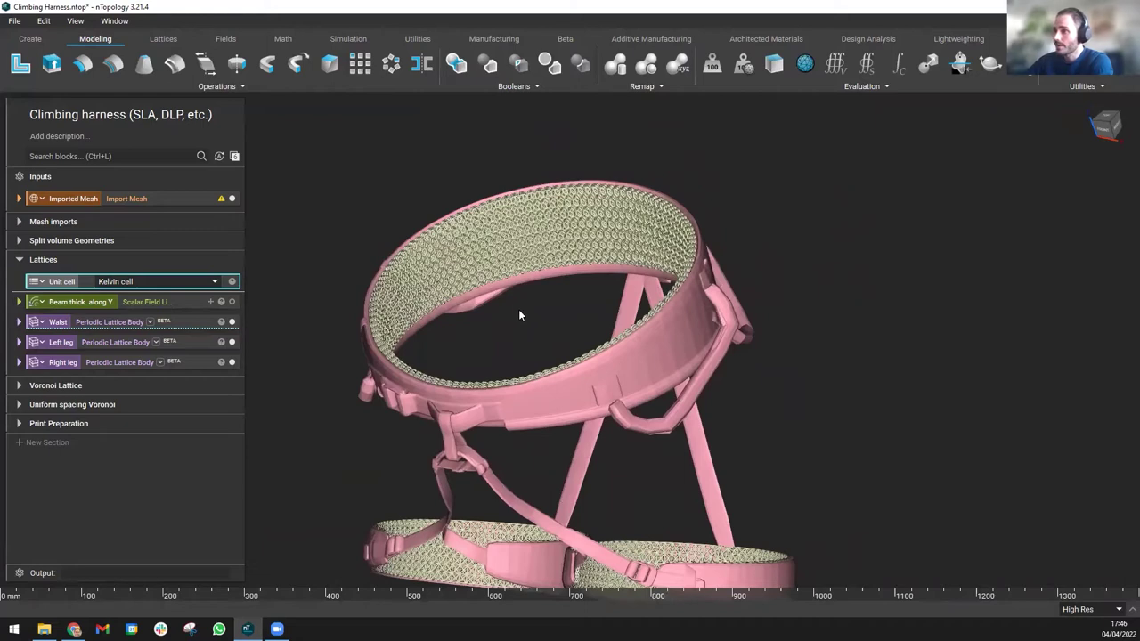
pyautogui.moveTo(553, 278); pyautogui.dragTo(557, 227, button='right')
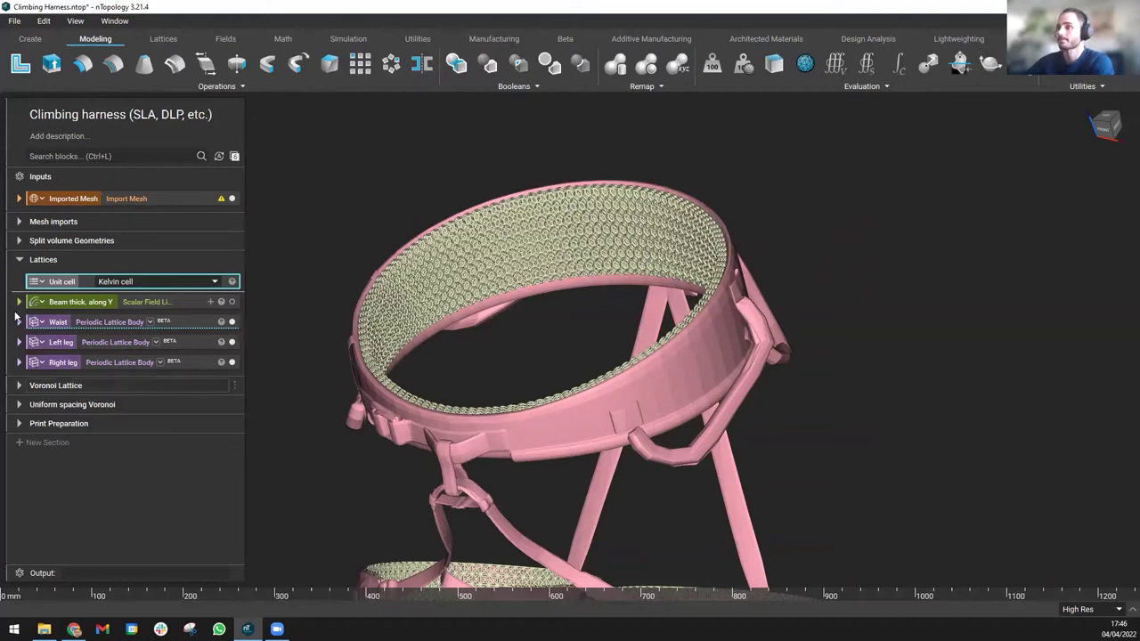
# Step: Close the Lattices section, open the Voronoi Lattice section and isolate its thickened Voronoi lattice for inspection
pyautogui.click(19, 262)
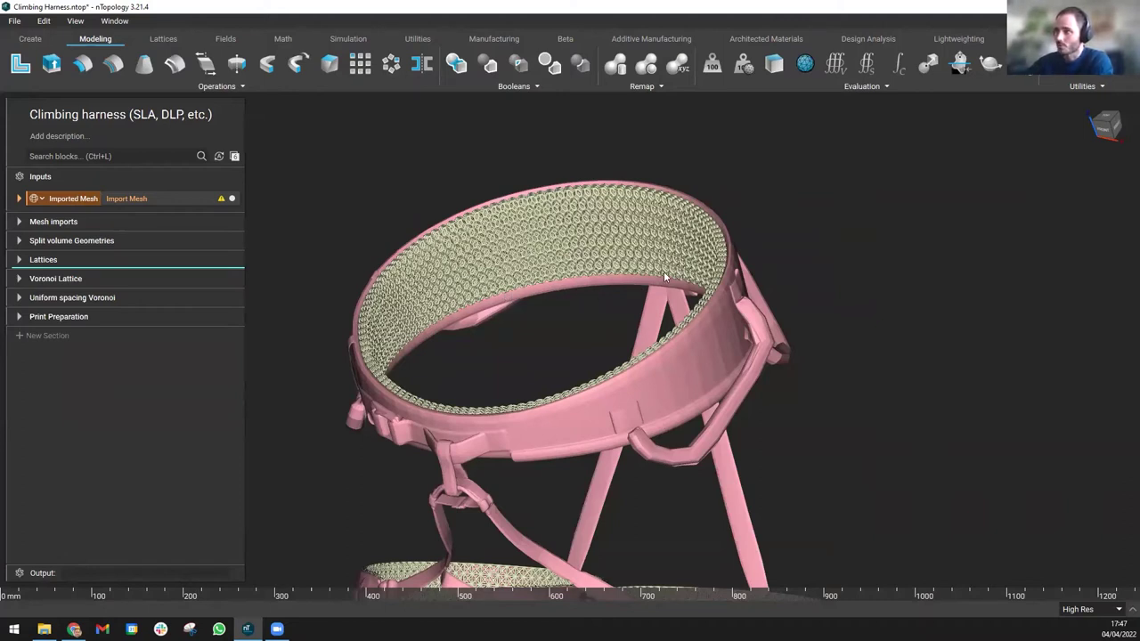
pyautogui.click(27, 280)
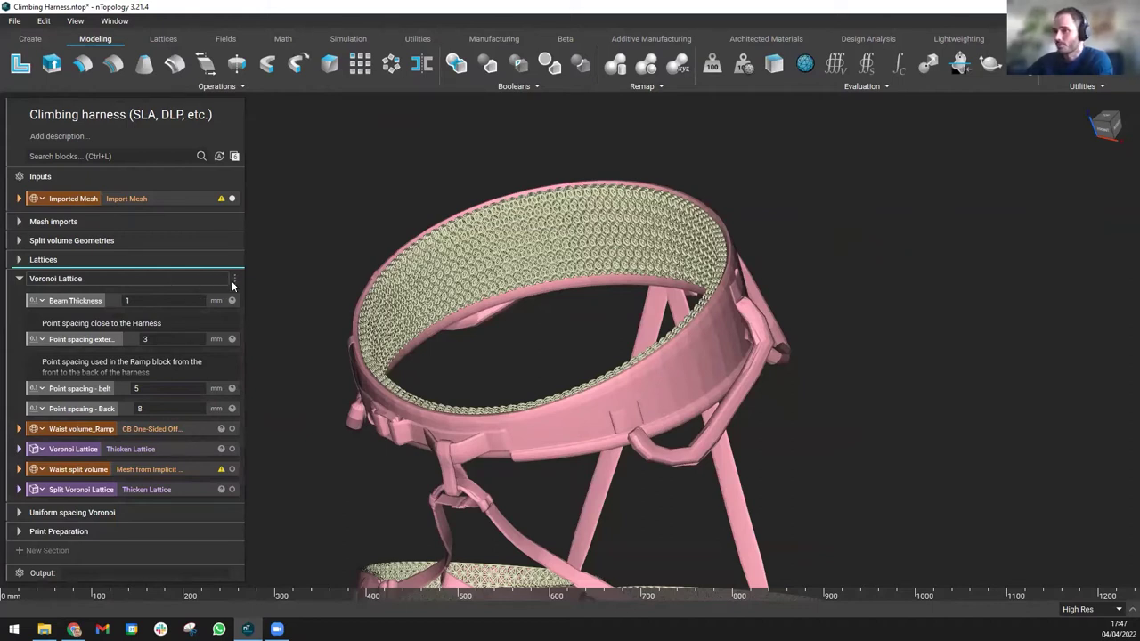
pyautogui.click(189, 448)
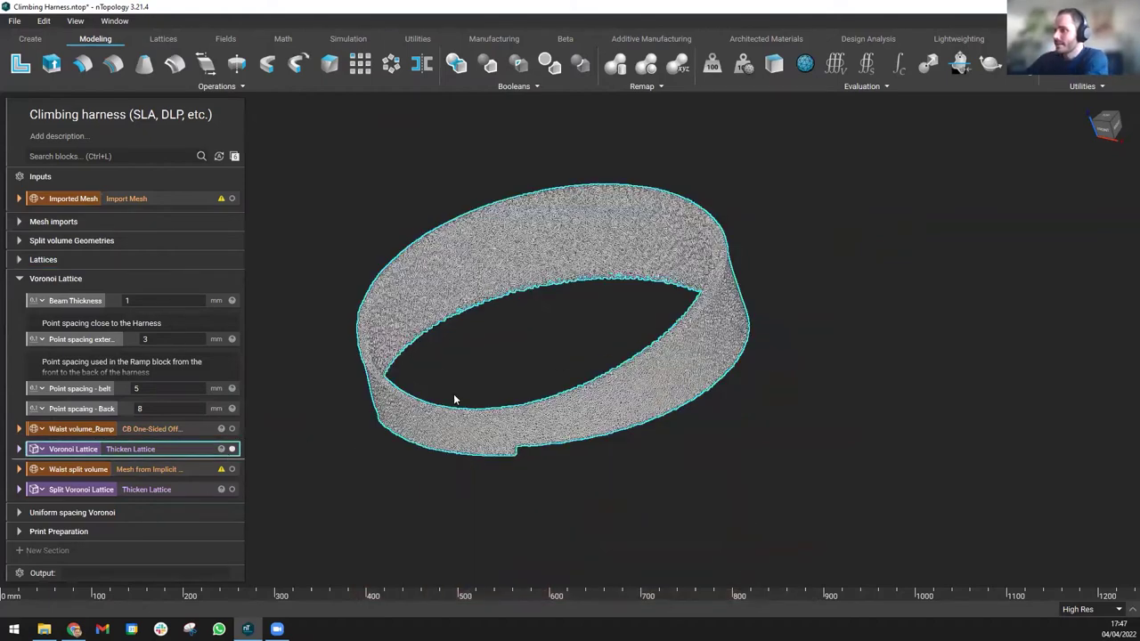
pyautogui.scroll(2, 555, 282)
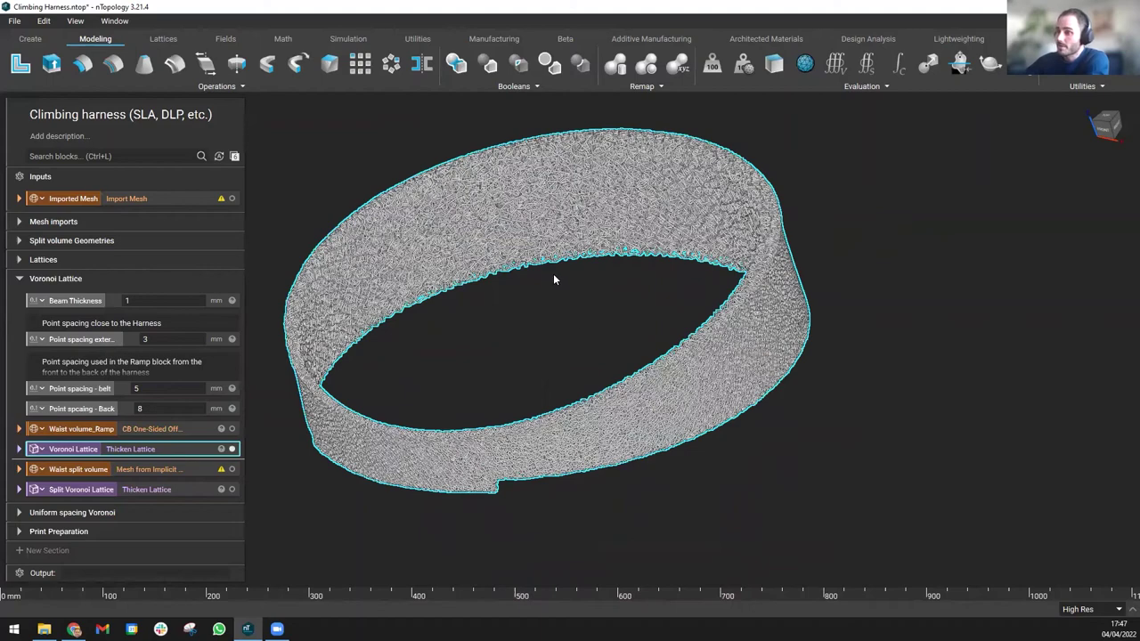
# Step: Examine the thickened Voronoi lattice up close along the inside of the waist belt and view the full ring from the top
pyautogui.scroll(1, 584, 368)
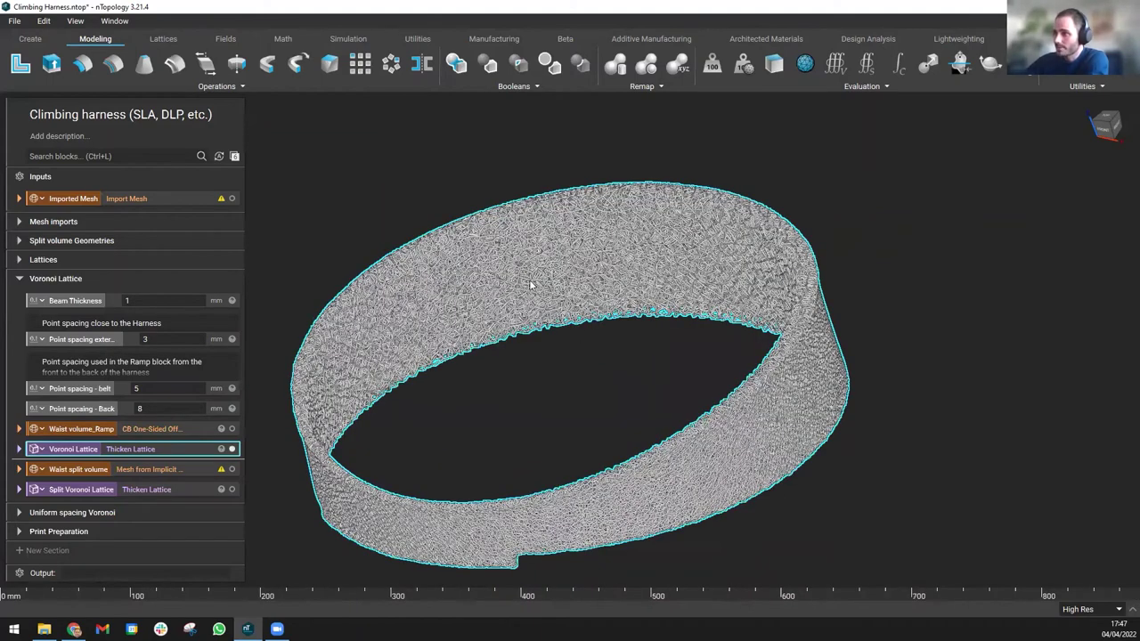
pyautogui.scroll(2, 530, 285)
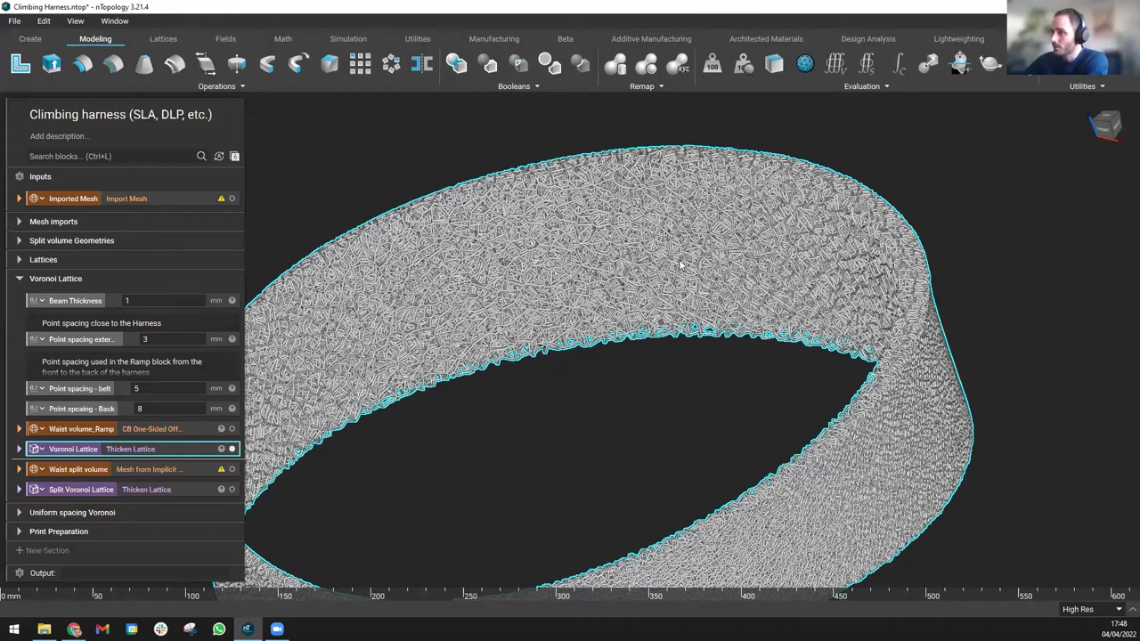
pyautogui.scroll(2, 611, 267)
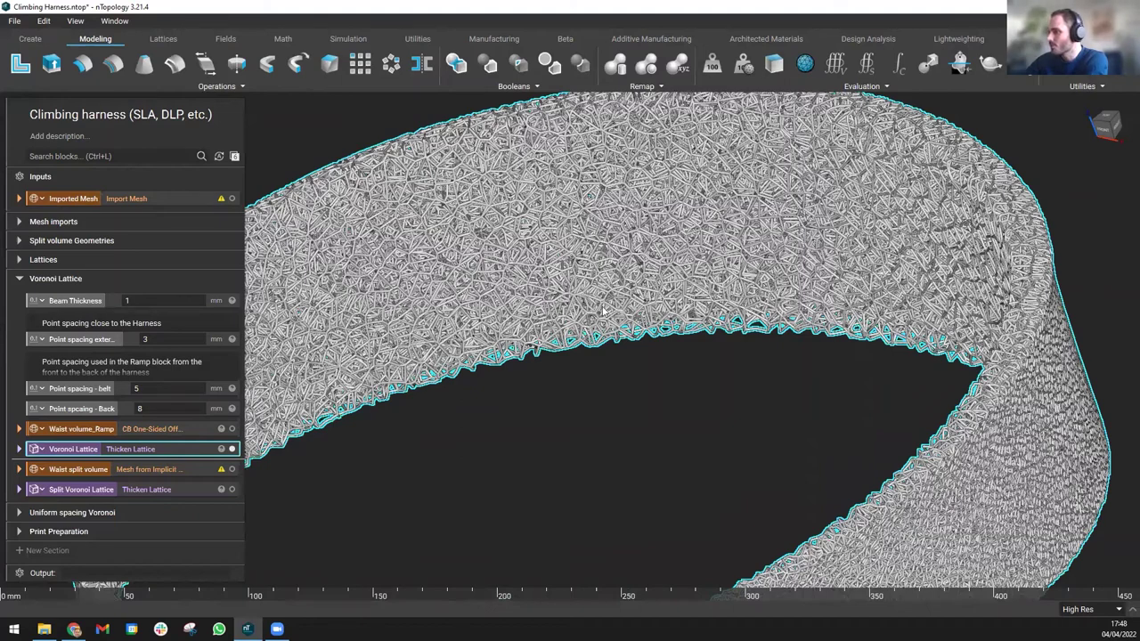
pyautogui.scroll(1, 583, 296)
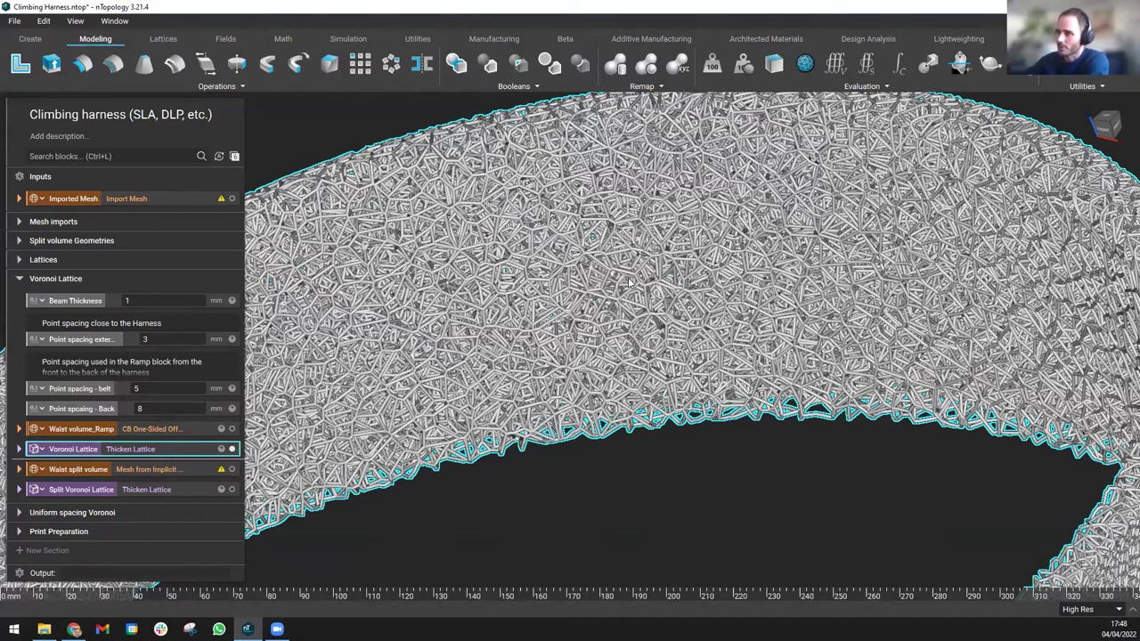
pyautogui.click(1109, 118)
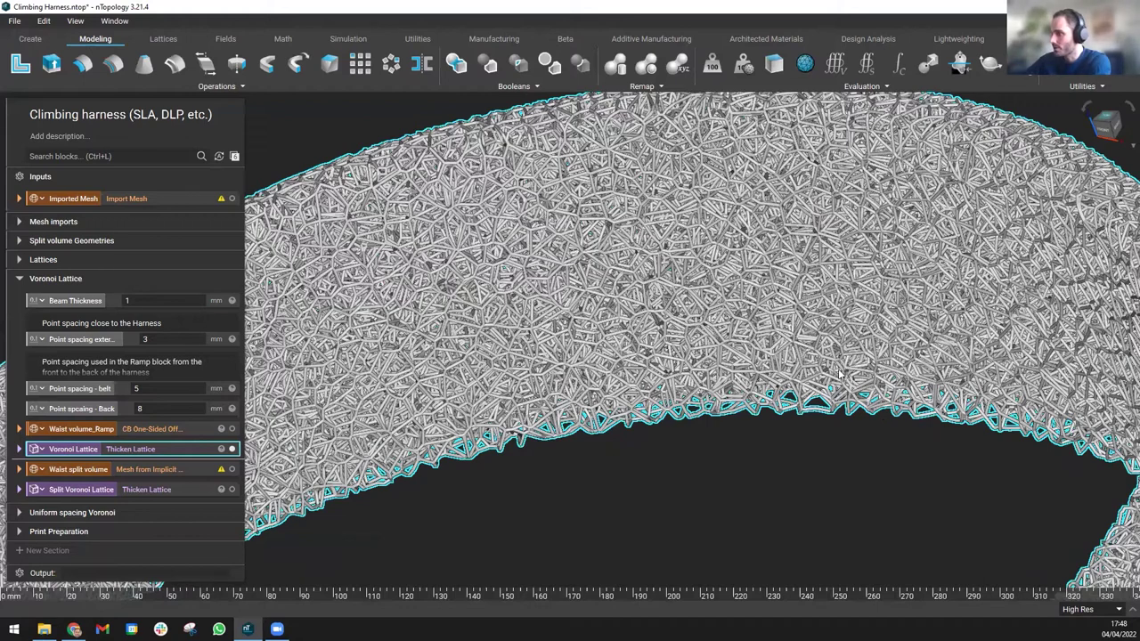
pyautogui.scroll(-2, 814, 402)
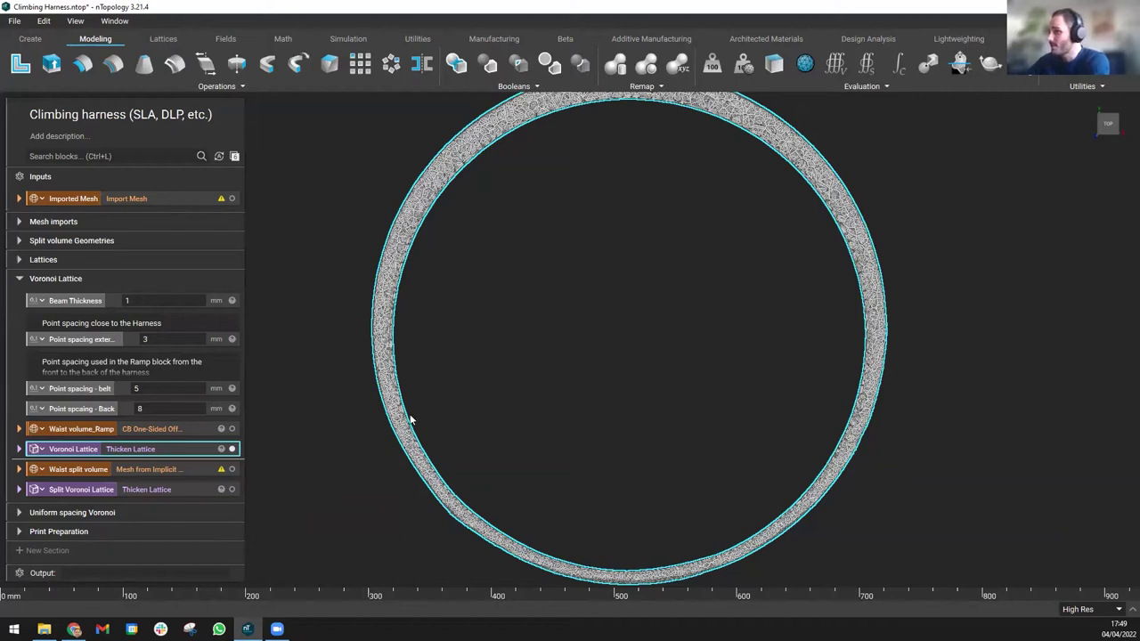
# Step: Isolate the Split Voronoi Lattice and inspect its separate waist segments from the top and at an angle
pyautogui.click(158, 492)
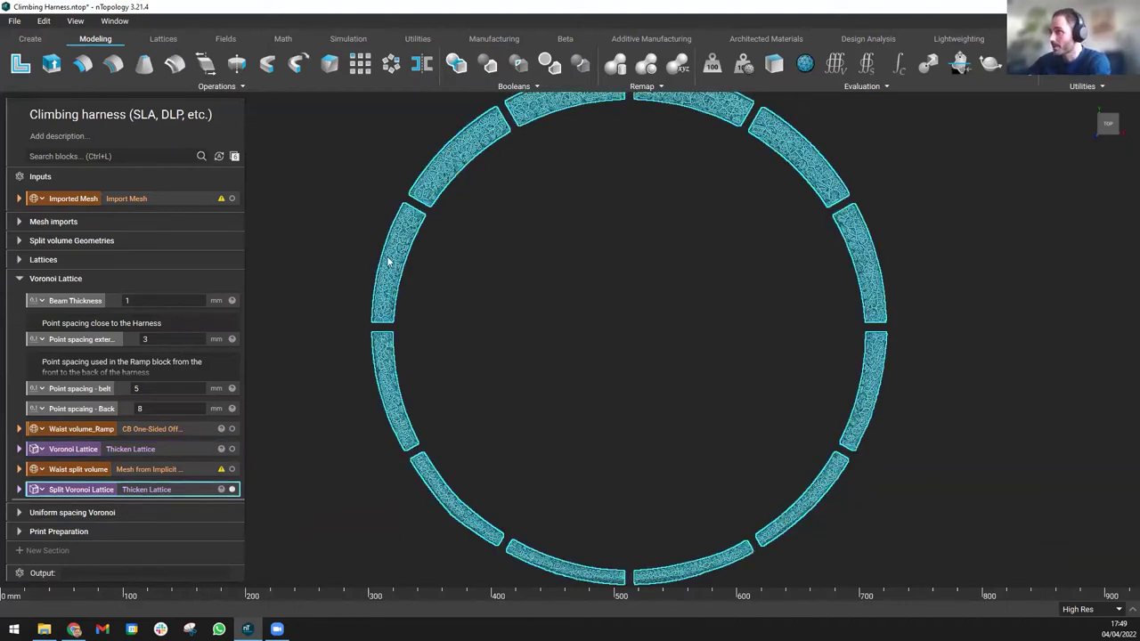
pyautogui.click(523, 274)
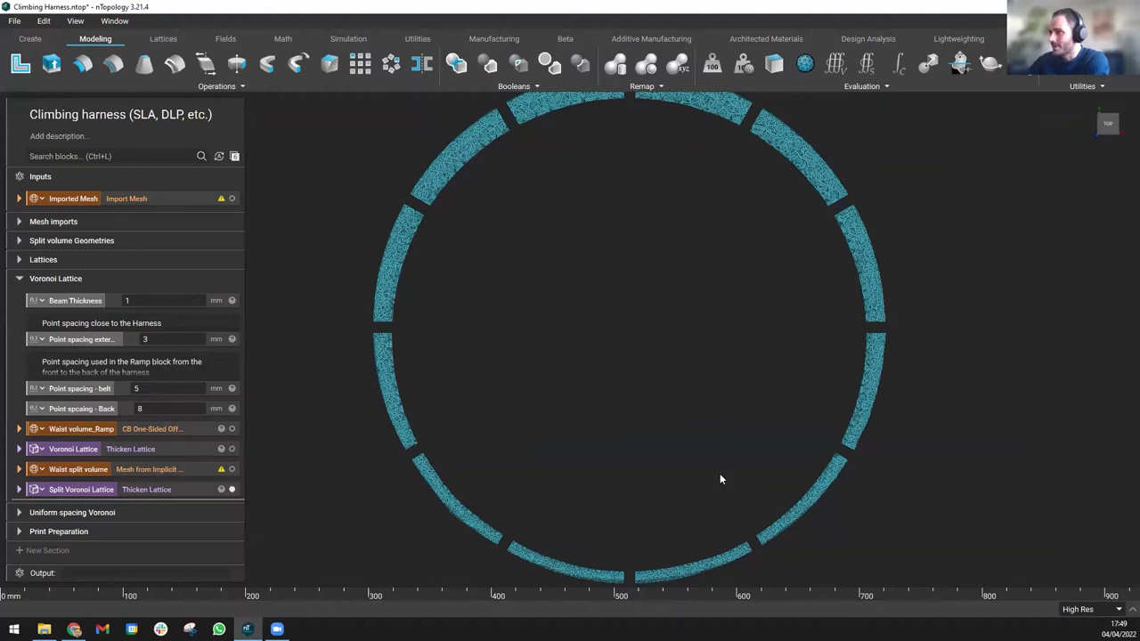
pyautogui.moveTo(611, 314); pyautogui.dragTo(618, 340, button='right')
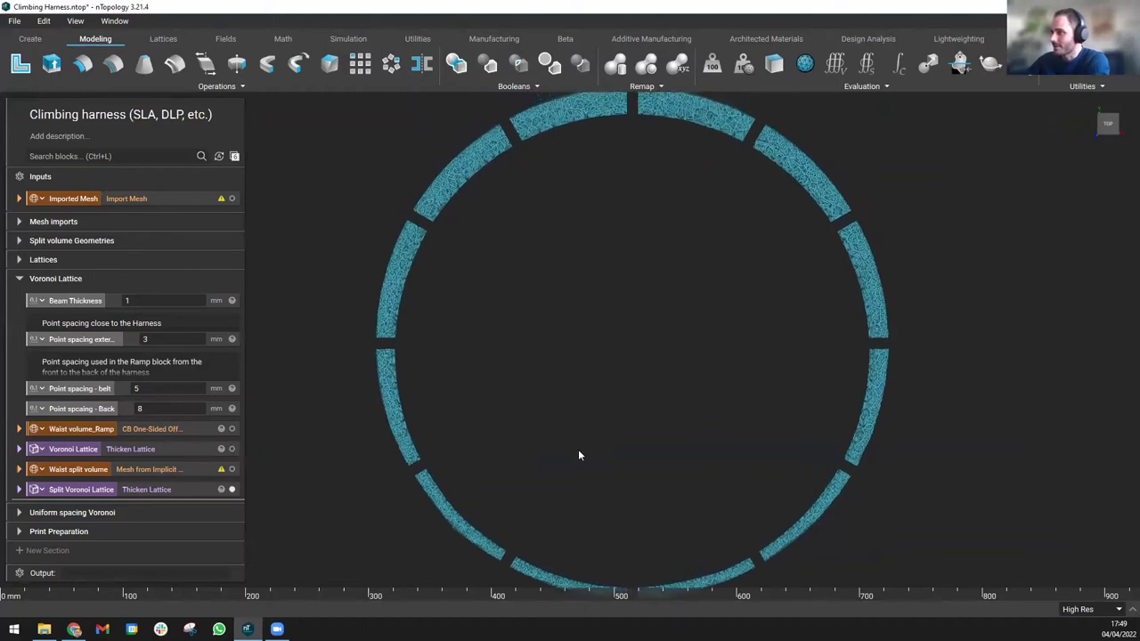
pyautogui.moveTo(579, 449); pyautogui.dragTo(646, 416, button='right')
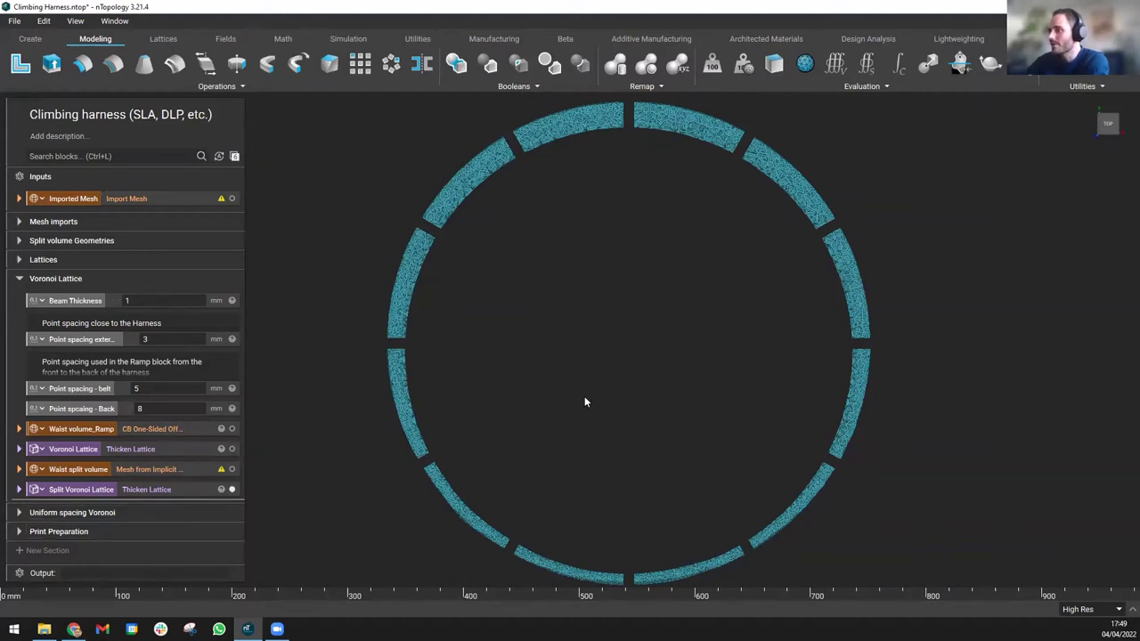
pyautogui.moveTo(585, 398); pyautogui.dragTo(489, 385, button='right')
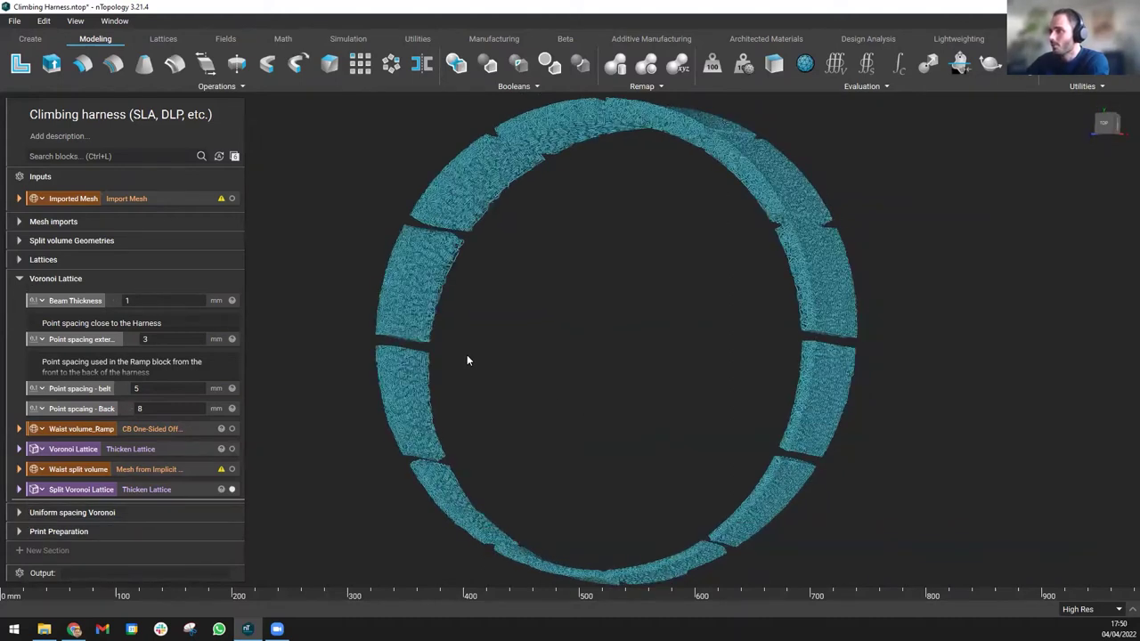
pyautogui.moveTo(467, 354); pyautogui.dragTo(471, 315, button='right')
pyautogui.scroll(3, 463, 319)
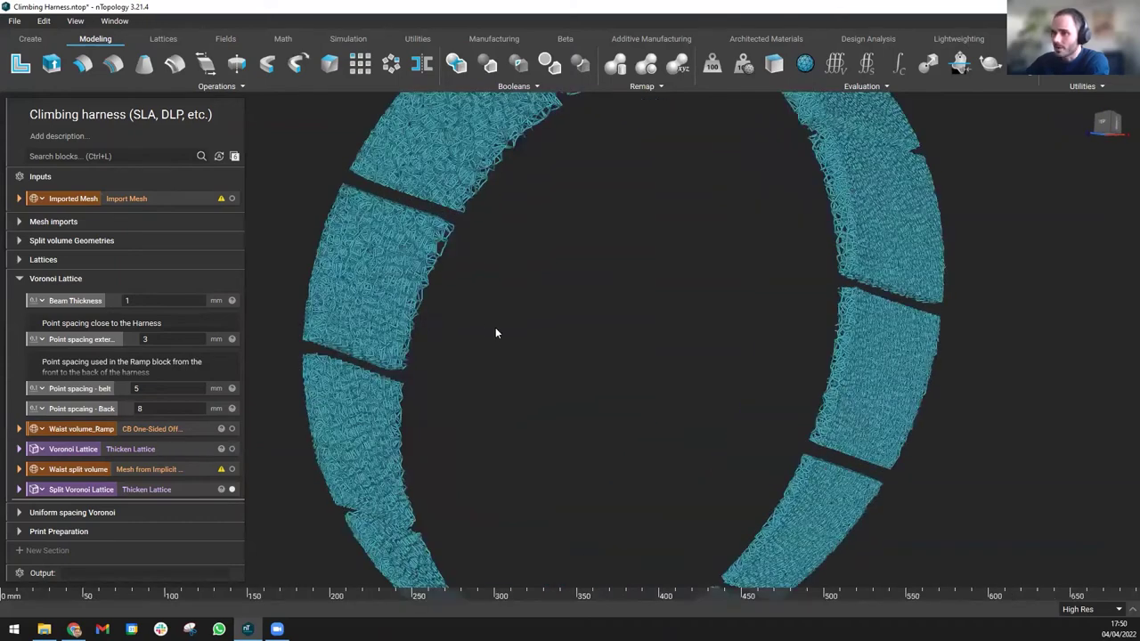
pyautogui.moveTo(497, 332); pyautogui.dragTo(578, 407, button='middle')
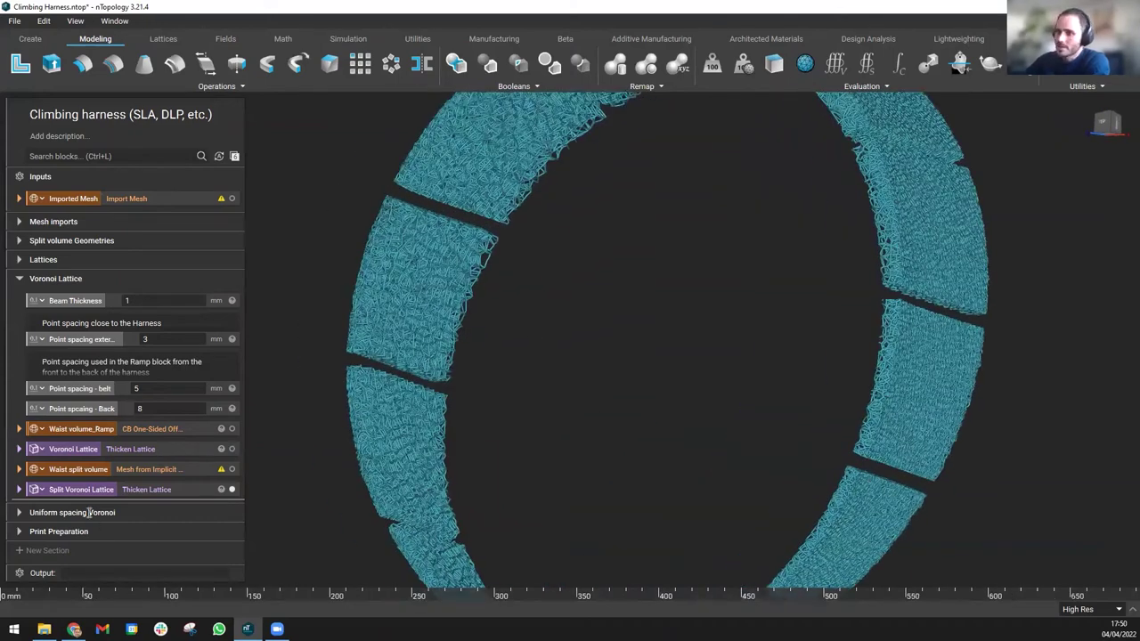
# Step: Close the Voronoi Lattice section, open Uniform spacing Voronoi and isolate the Full volume Voronoi to inspect the whole waist belt
pyautogui.click(19, 278)
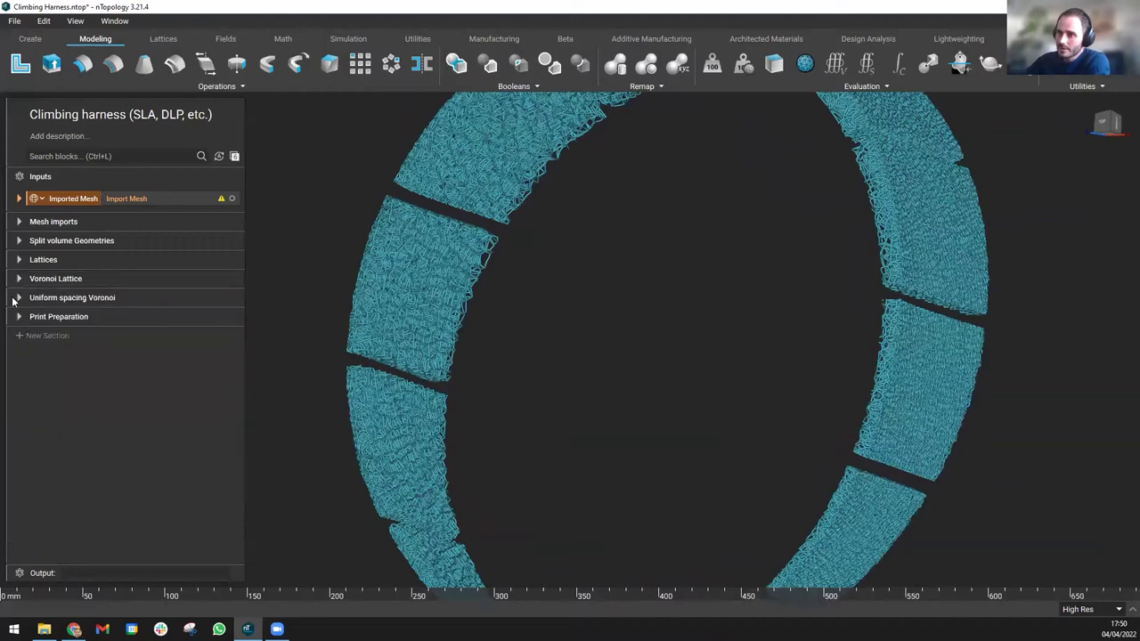
pyautogui.click(19, 298)
pyautogui.click(111, 381)
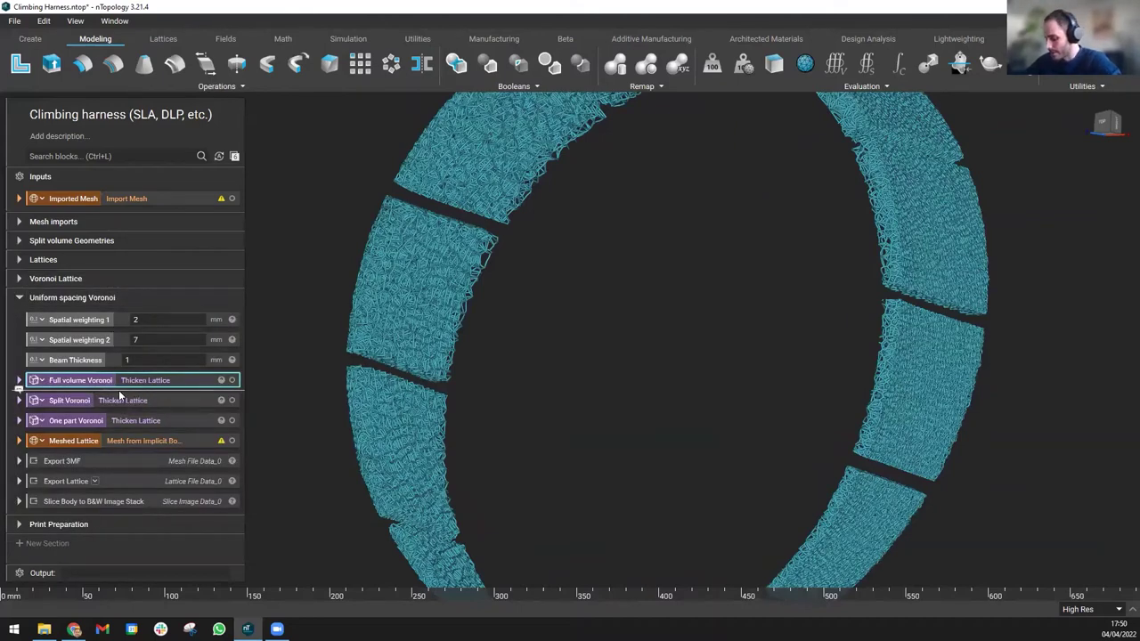
pyautogui.moveTo(594, 438); pyautogui.dragTo(778, 398, button='right')
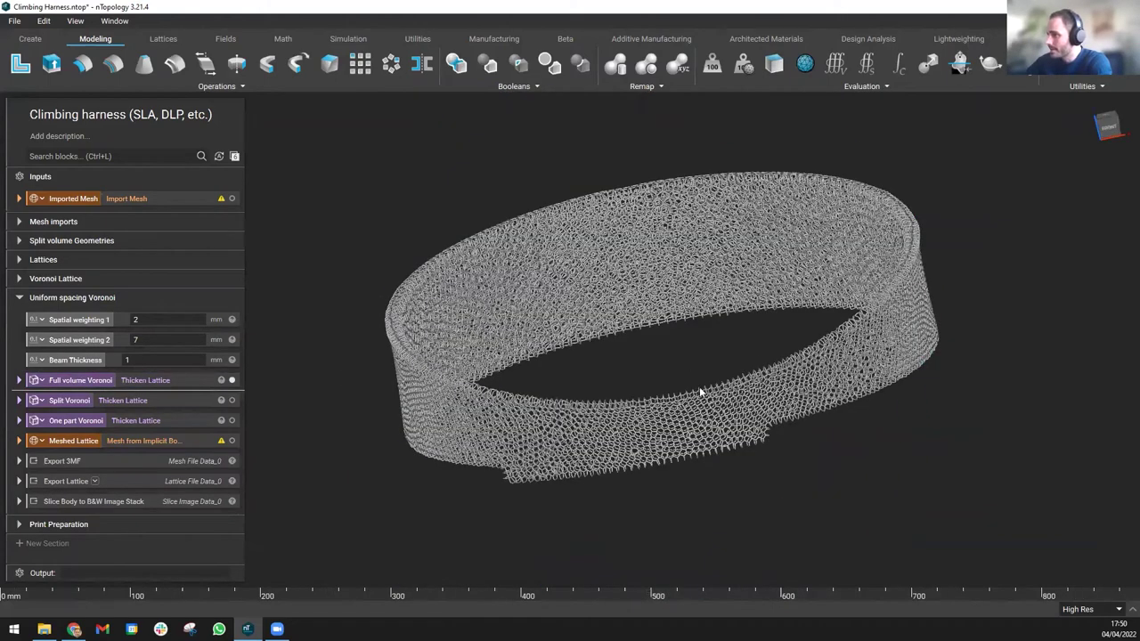
pyautogui.scroll(3, 728, 398)
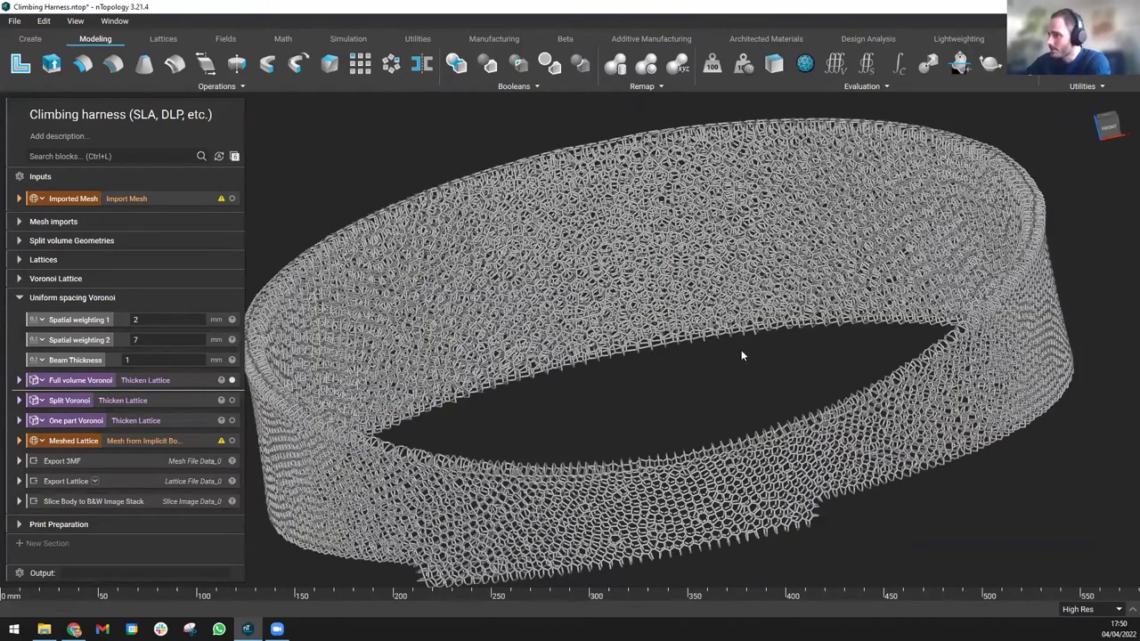
pyautogui.moveTo(725, 367); pyautogui.dragTo(759, 365, button='middle')
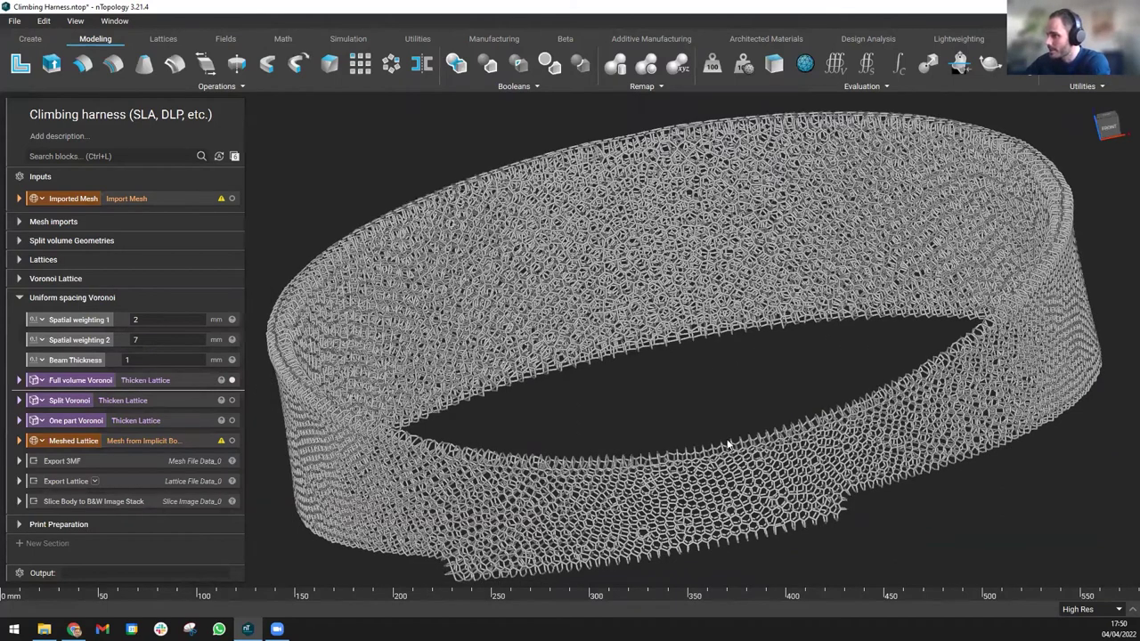
pyautogui.scroll(1, 371, 515)
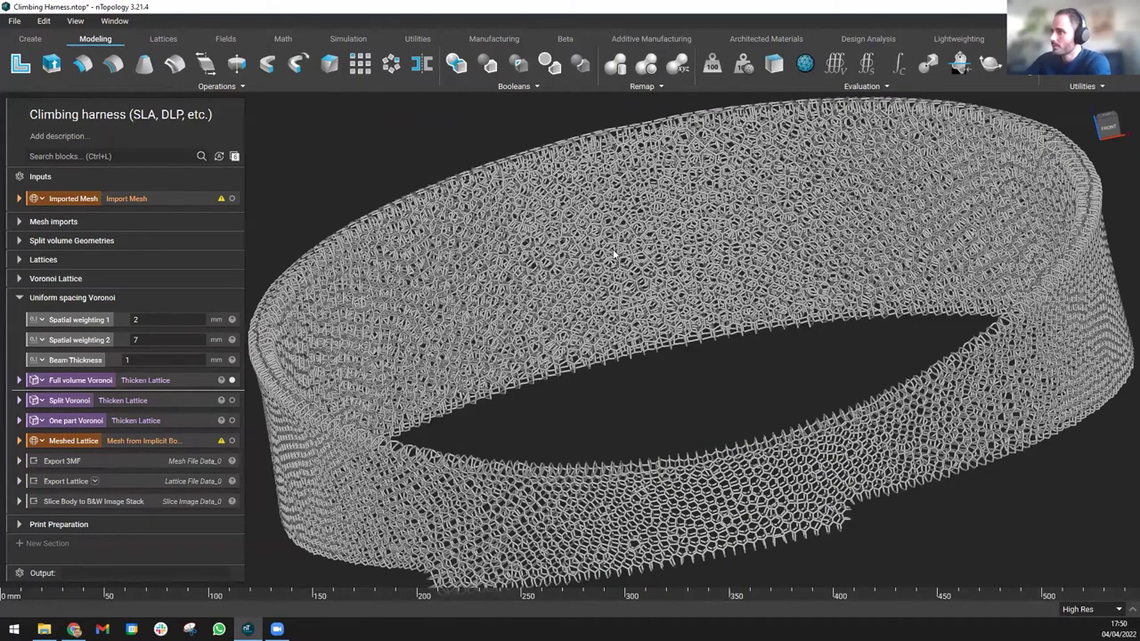
# Step: Isolate the Split Voronoi lattice of the uniform spacing version and examine its waist segments up close and as a whole
pyautogui.click(189, 401)
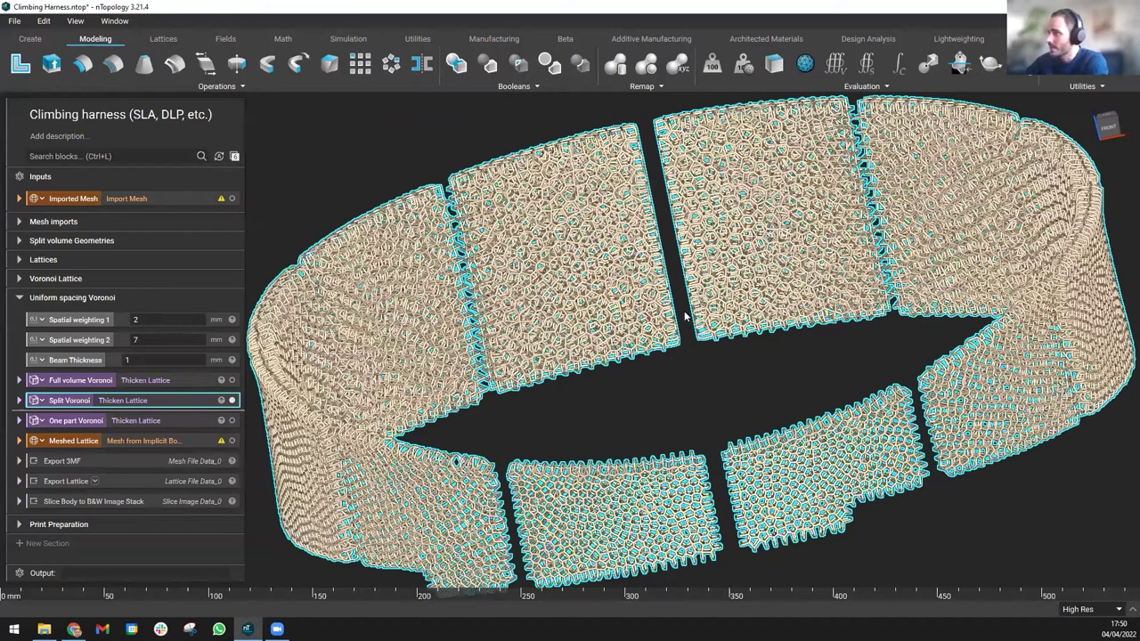
pyautogui.click(1108, 117)
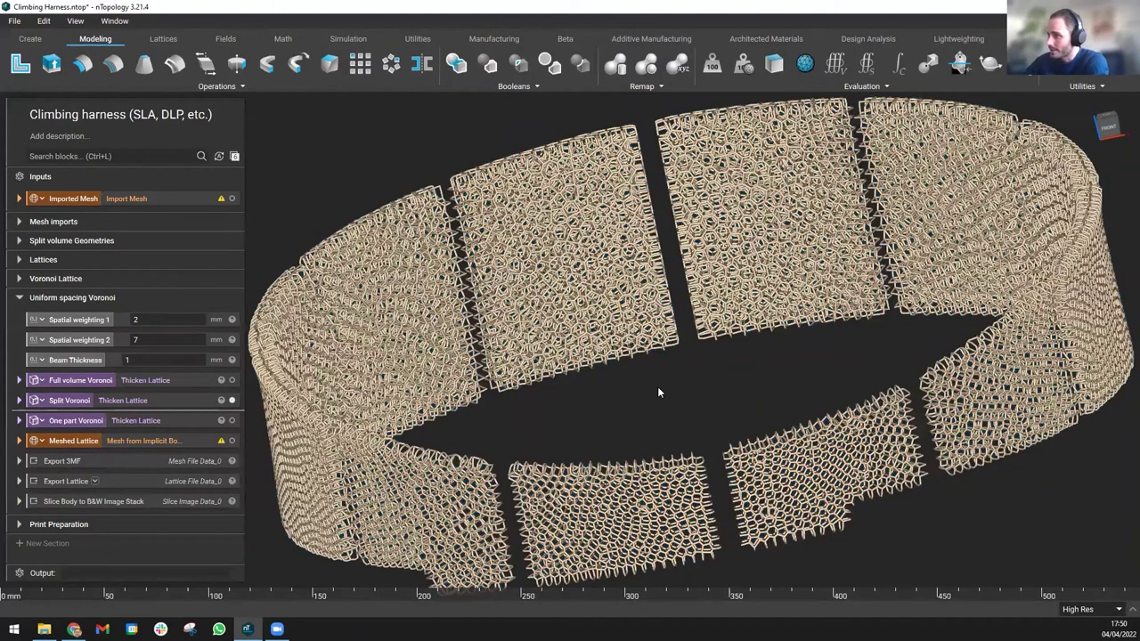
pyautogui.scroll(1, 686, 346)
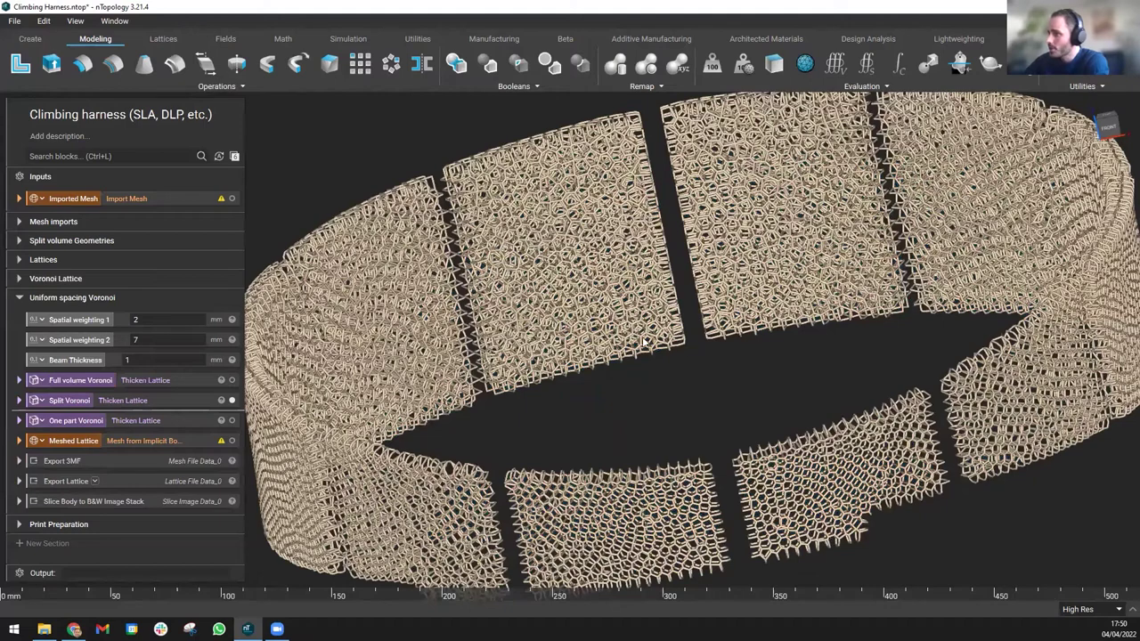
pyautogui.scroll(5, 659, 414)
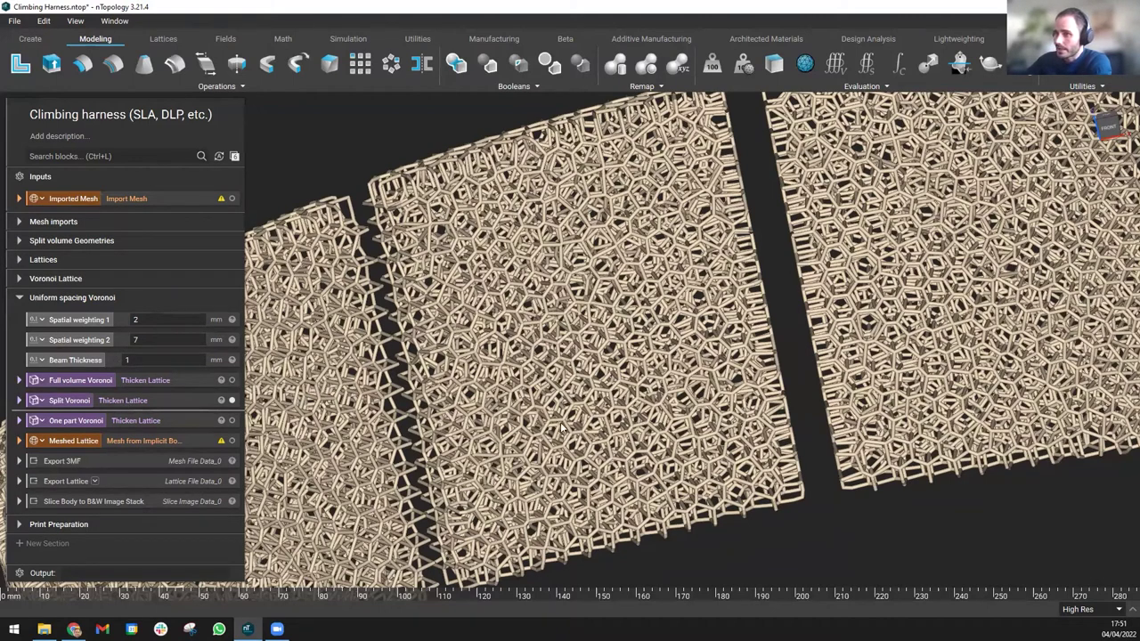
pyautogui.scroll(-1, 760, 418)
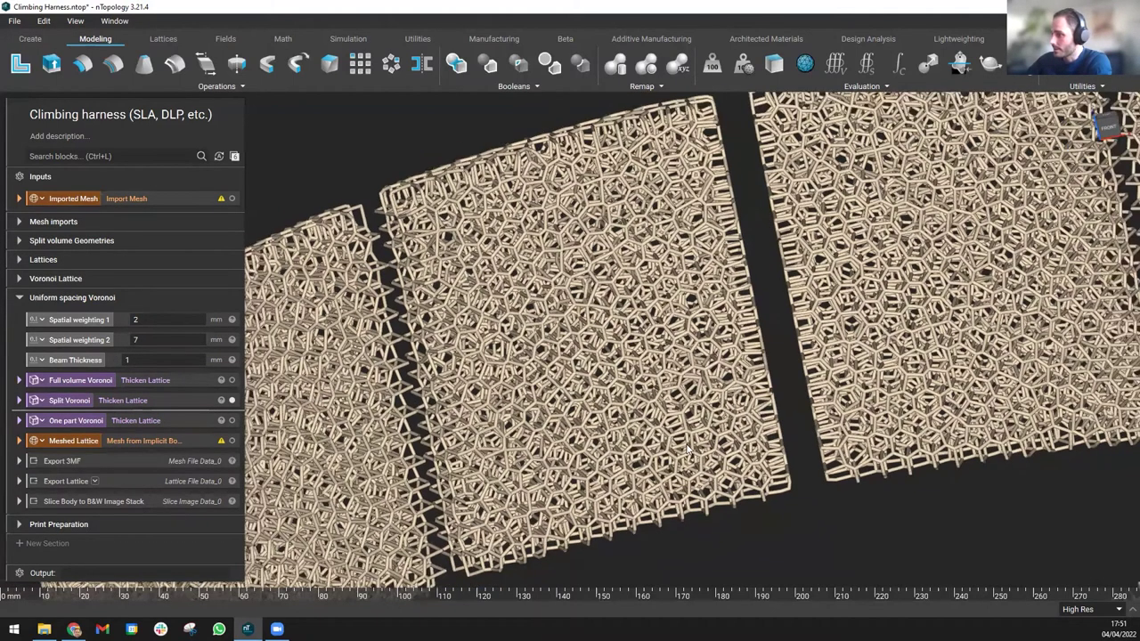
pyautogui.scroll(-5, 632, 427)
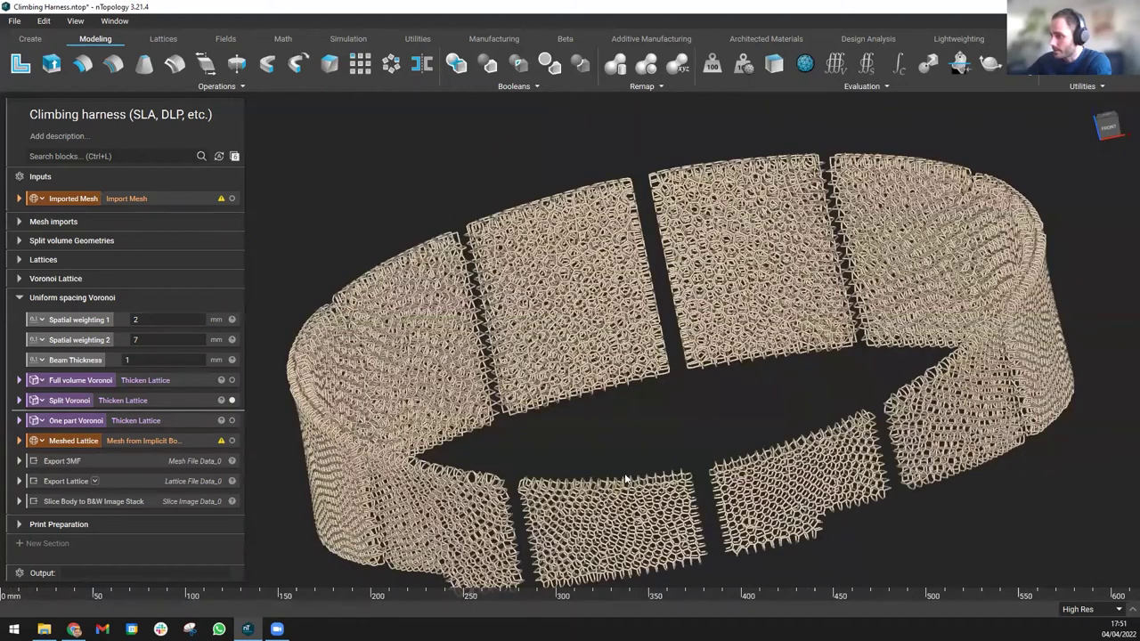
pyautogui.scroll(5, 621, 484)
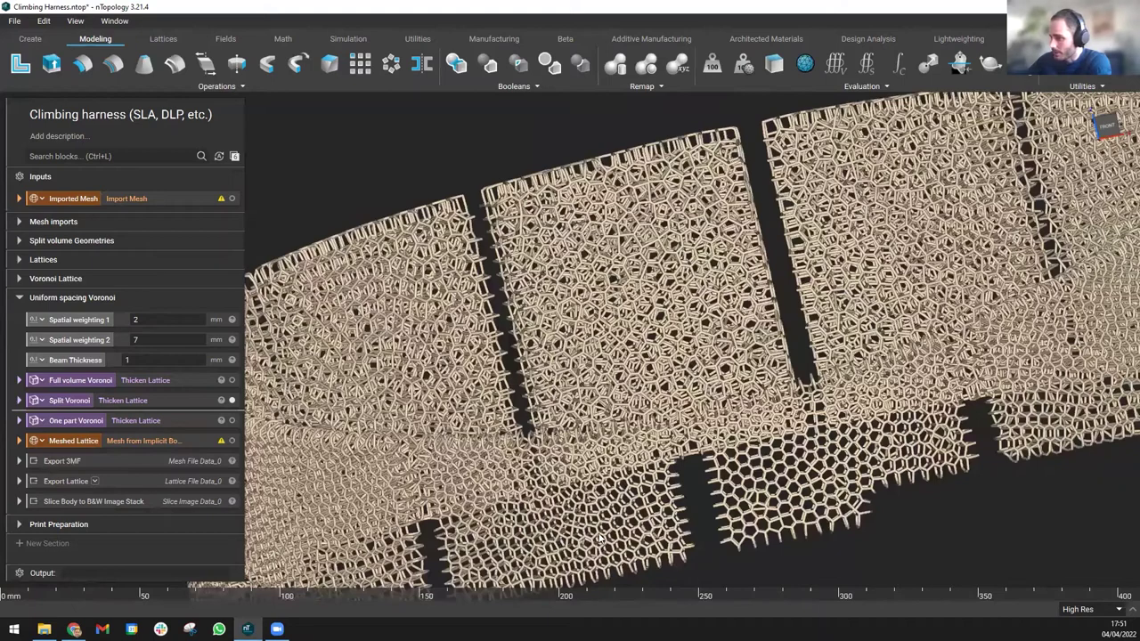
pyautogui.scroll(1, 640, 294)
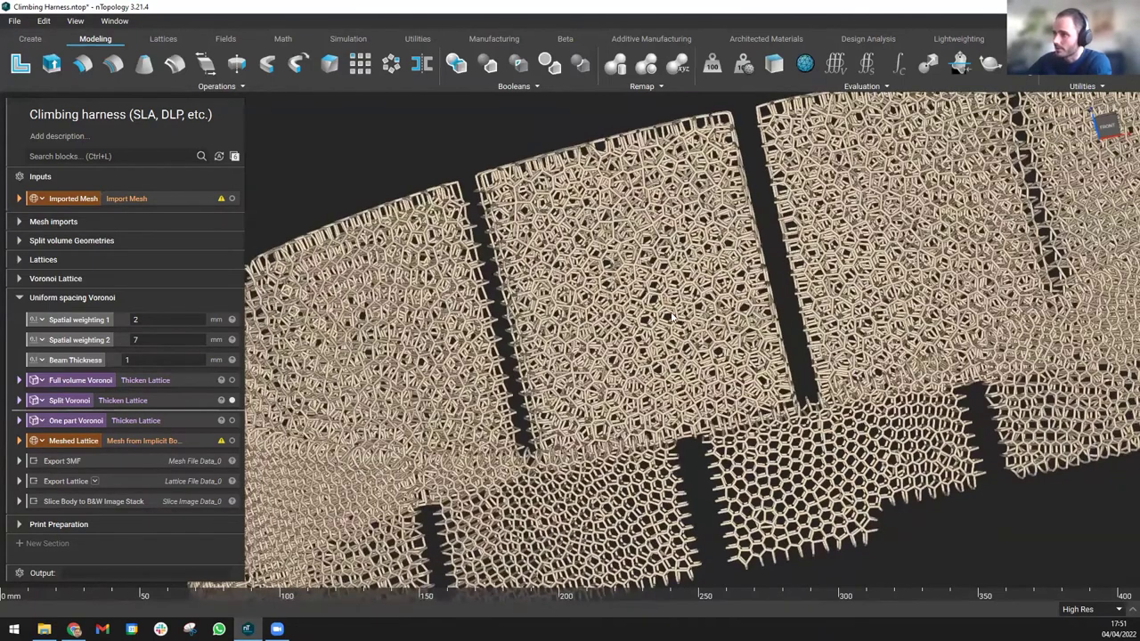
# Step: Isolate the One part Voronoi lattice and inspect the single pad from several angles, ending with the right view
pyautogui.click(147, 422)
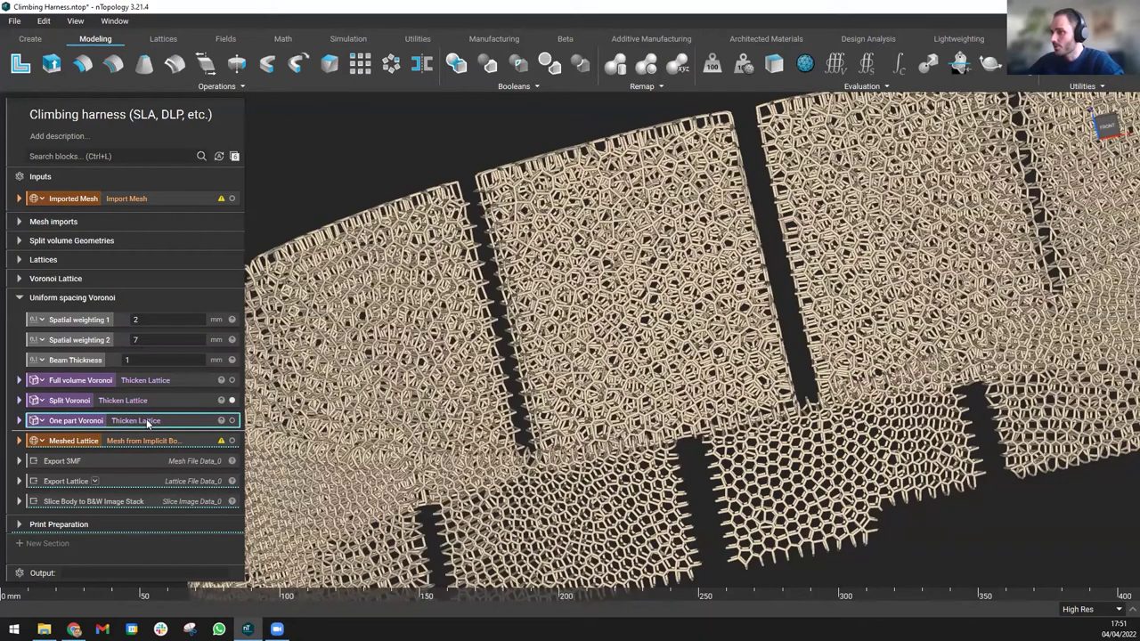
pyautogui.press('h')
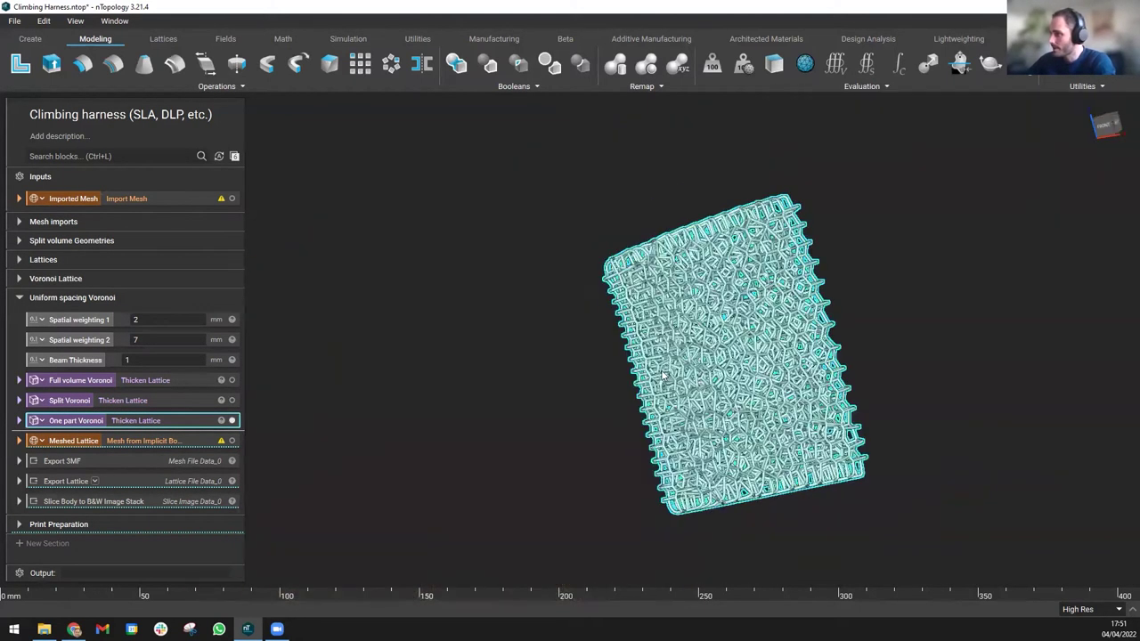
pyautogui.moveTo(657, 375); pyautogui.dragTo(770, 408, button='right')
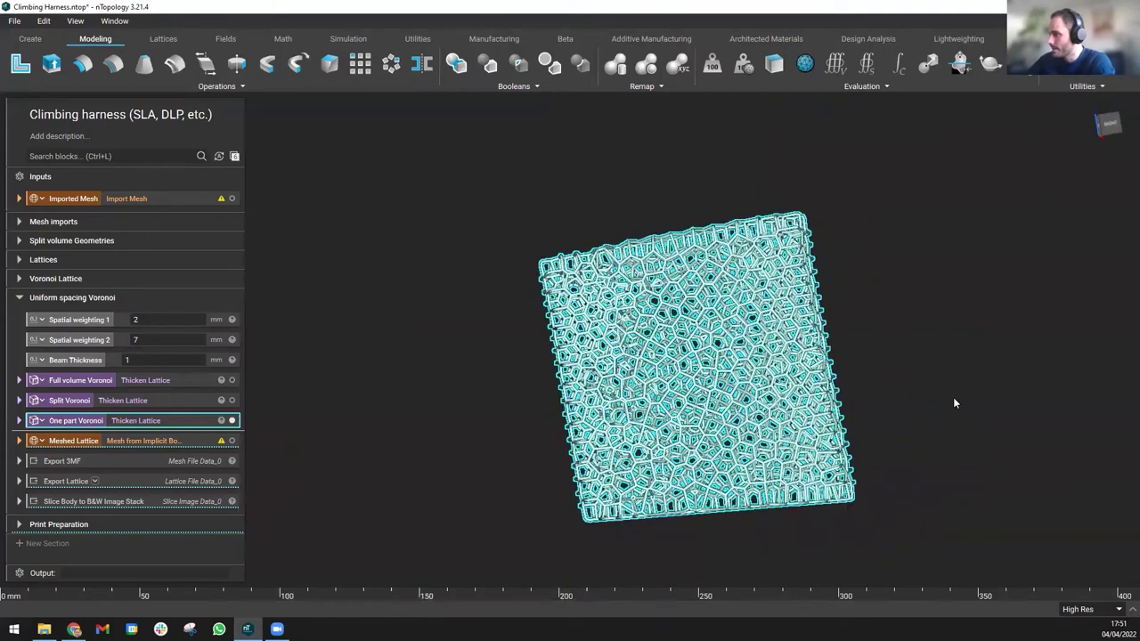
pyautogui.click(852, 416)
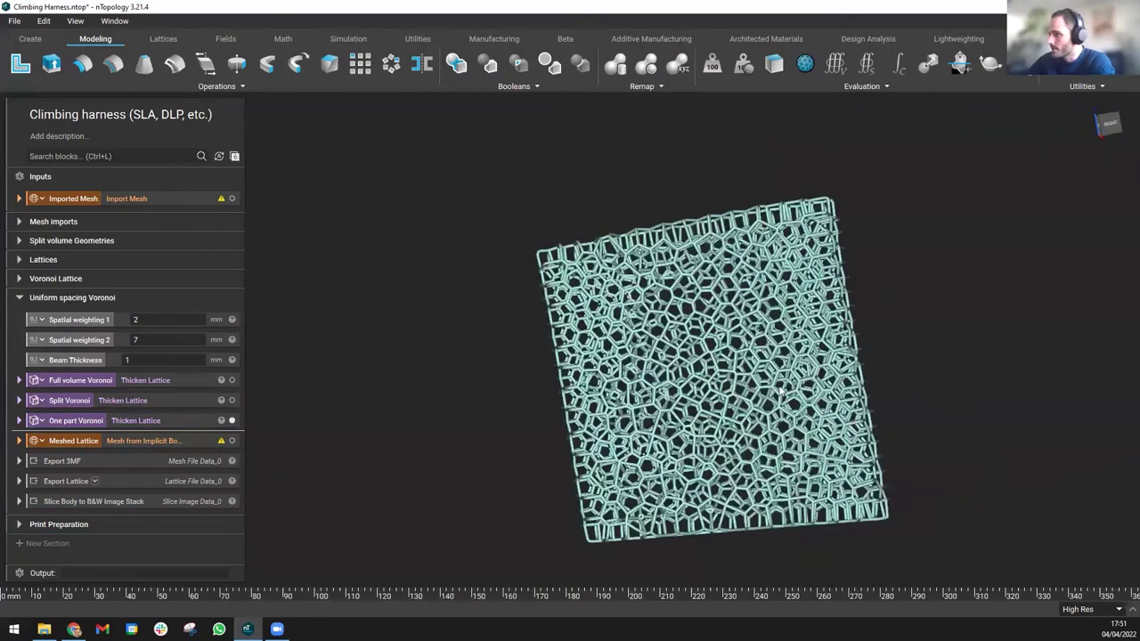
pyautogui.scroll(2, 784, 393)
pyautogui.moveTo(774, 398); pyautogui.dragTo(654, 371, button='right')
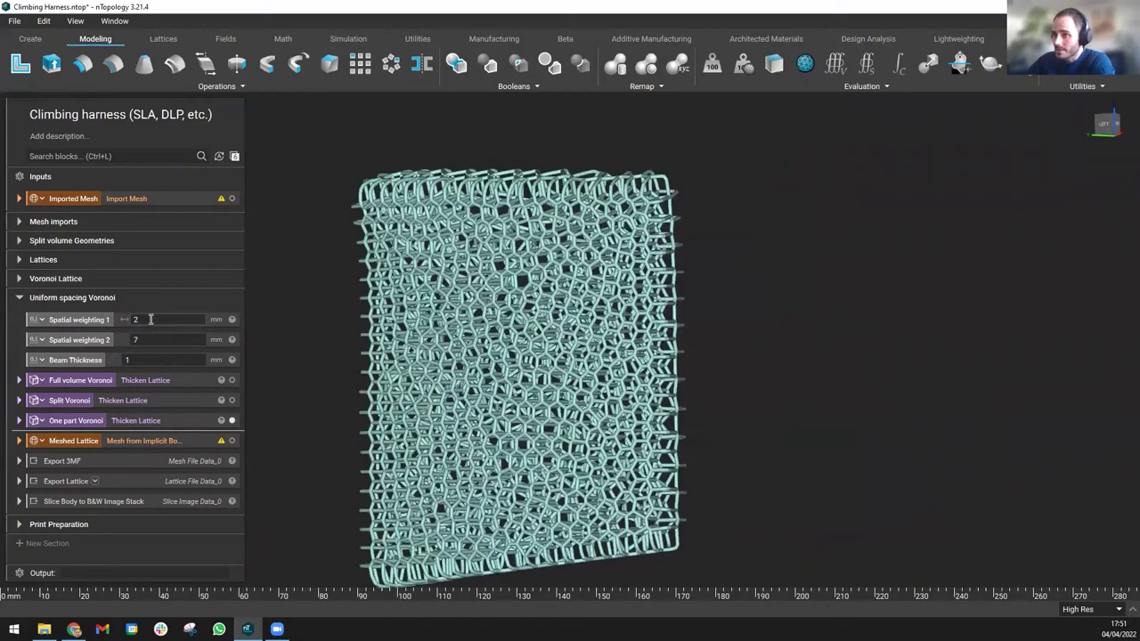
pyautogui.moveTo(470, 335); pyautogui.dragTo(681, 314, button='right')
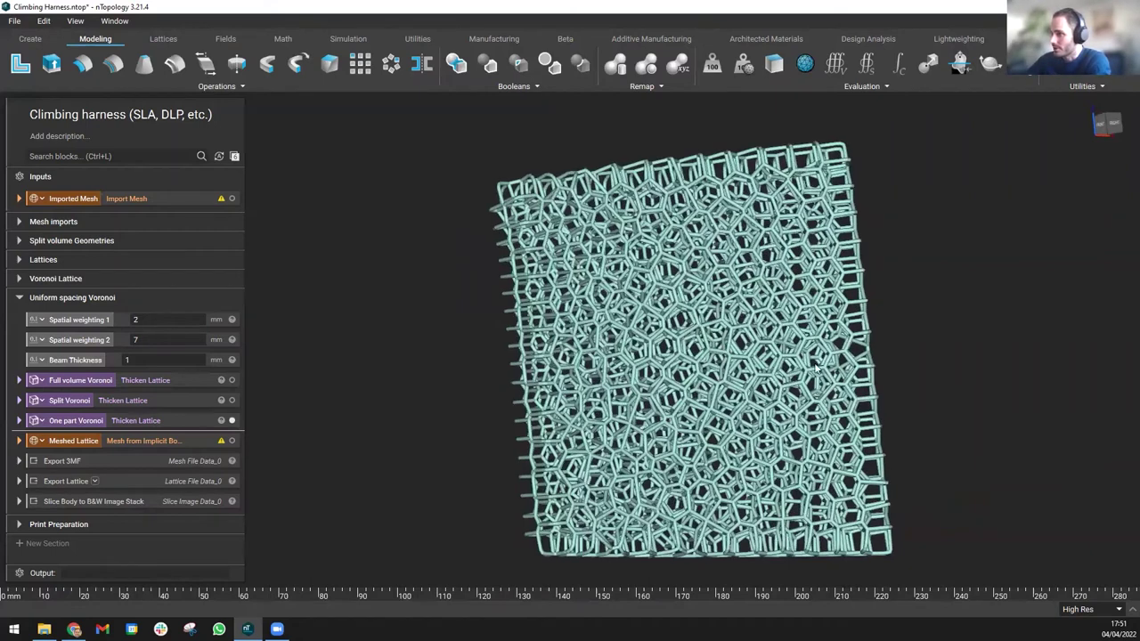
pyautogui.moveTo(967, 358); pyautogui.dragTo(510, 383, button='right')
pyautogui.click(1118, 131)
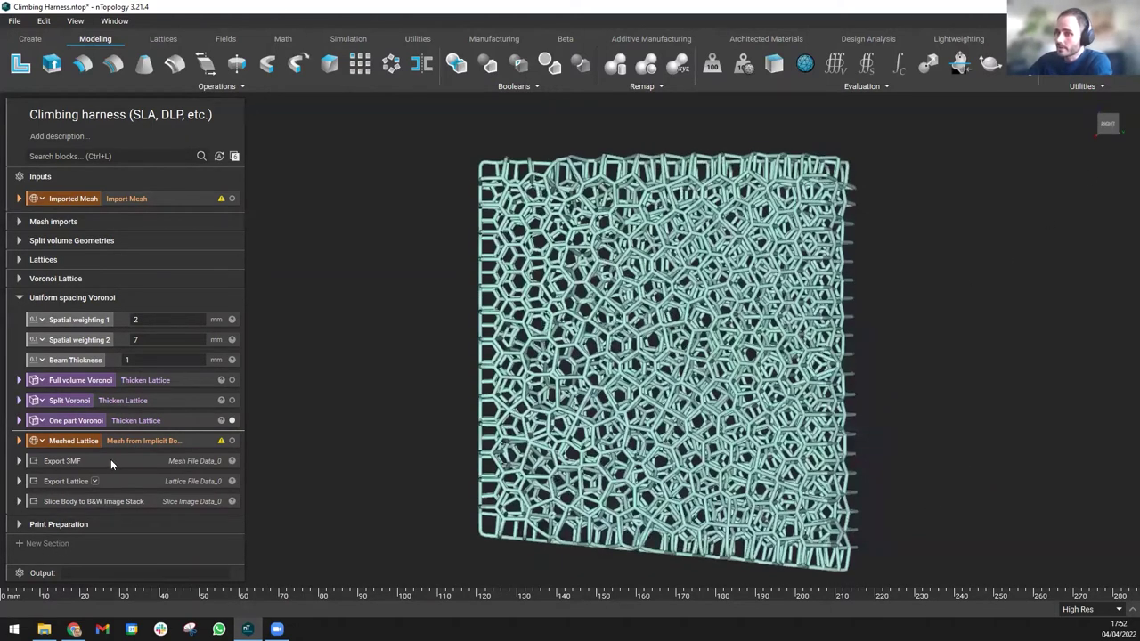
# Step: Isolate the Meshed Lattice of the single pad and inspect its mesh triangles up close
pyautogui.click(106, 459)
pyautogui.click(128, 442)
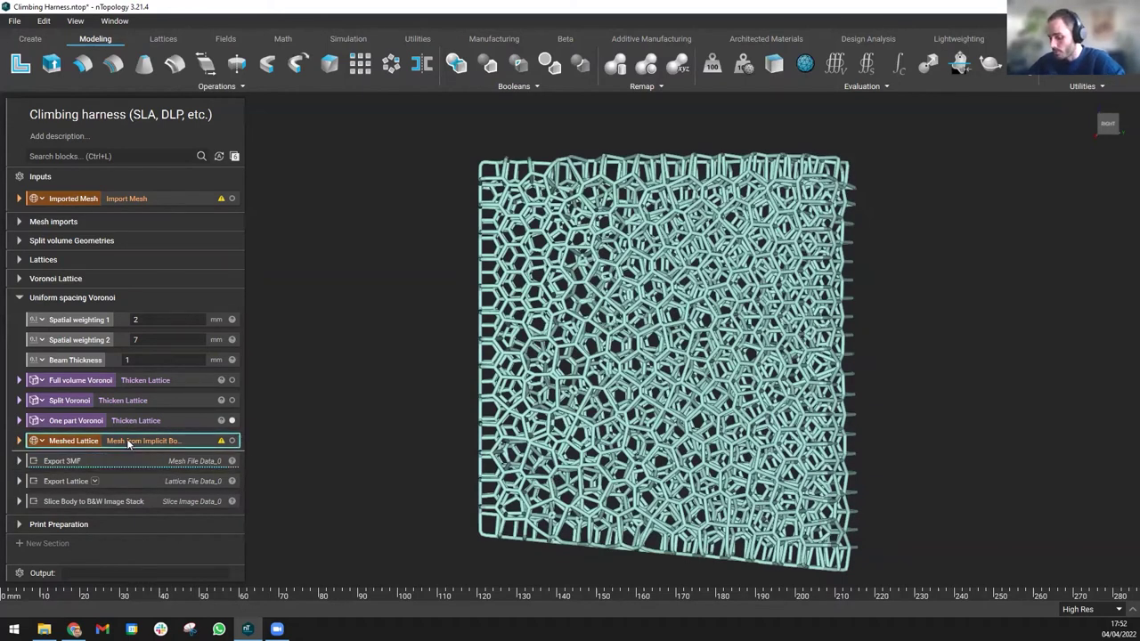
pyautogui.click(232, 441)
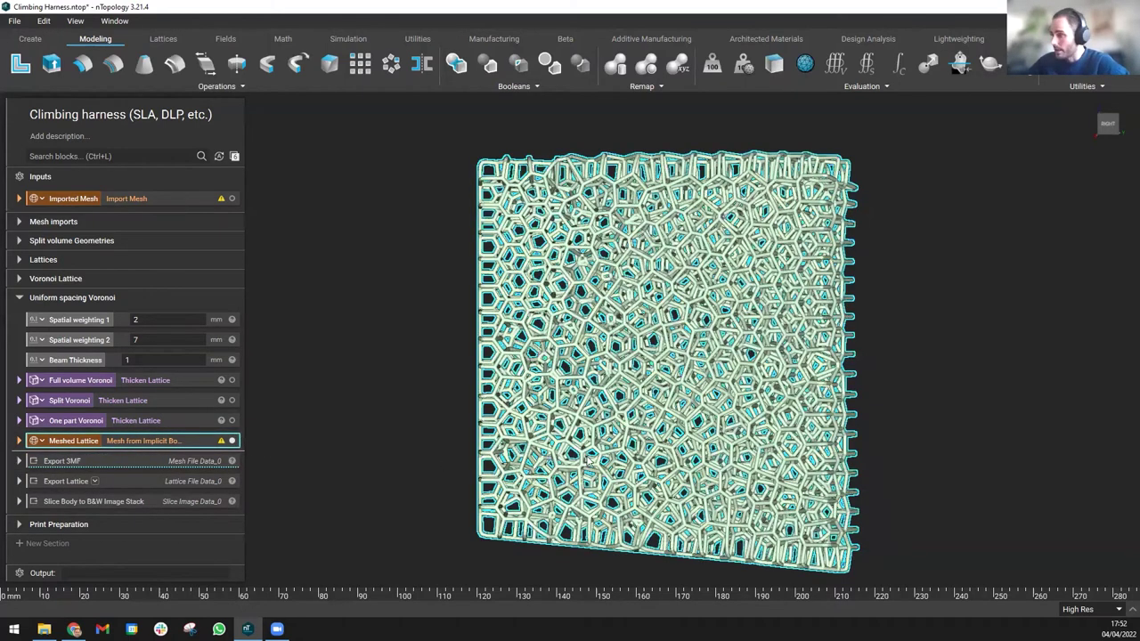
pyautogui.scroll(2, 802, 419)
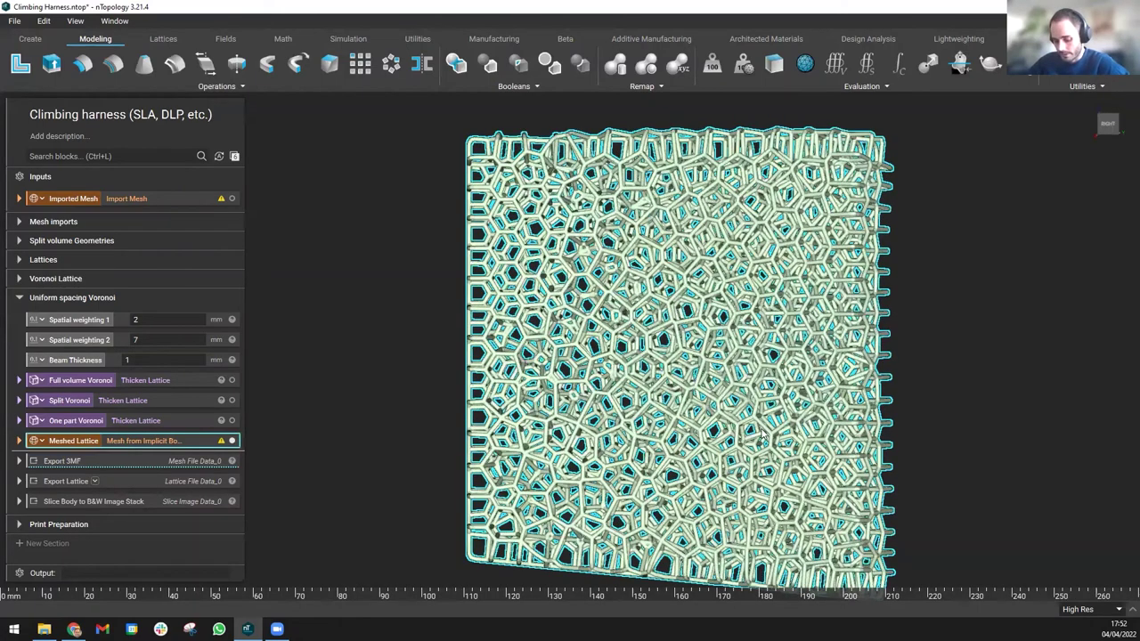
pyautogui.scroll(5, 764, 432)
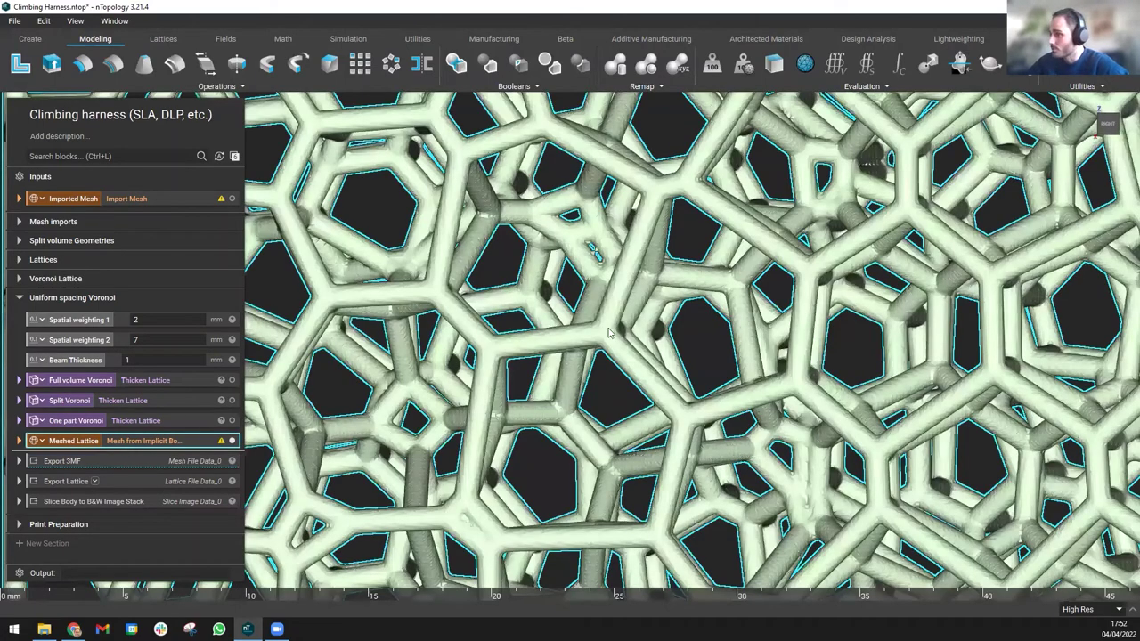
pyautogui.scroll(1, 609, 337)
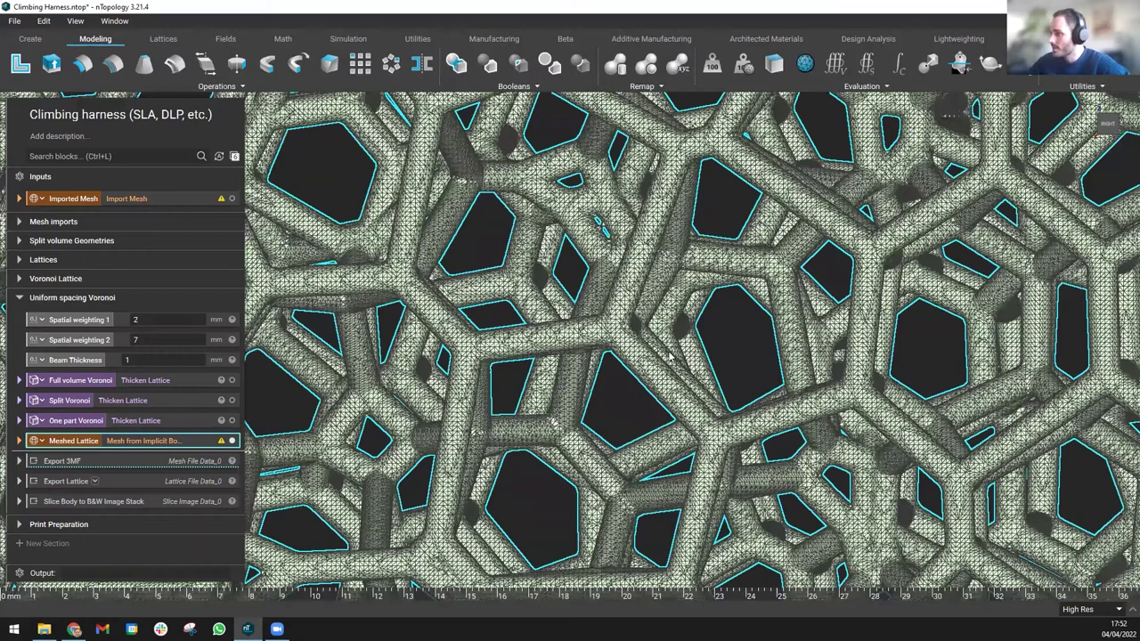
pyautogui.scroll(-6, 674, 356)
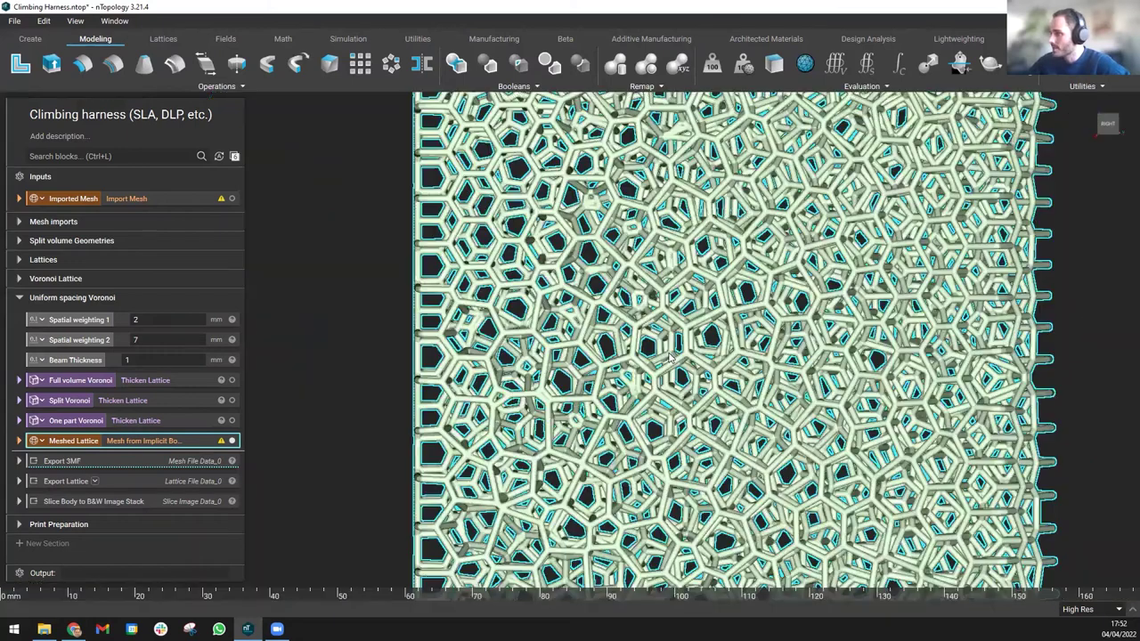
# Step: Review the Export 3MF, Export Lattice and Slice Body to B&W Image Stack blocks, checking the settings inside Export Lattice
pyautogui.click(114, 464)
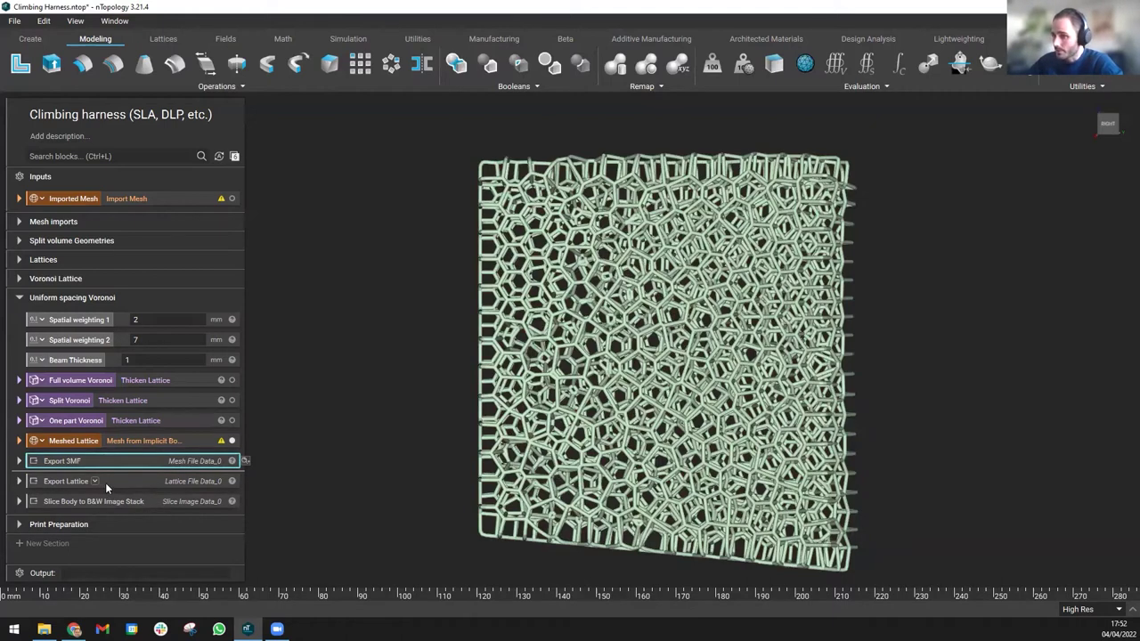
pyautogui.click(19, 481)
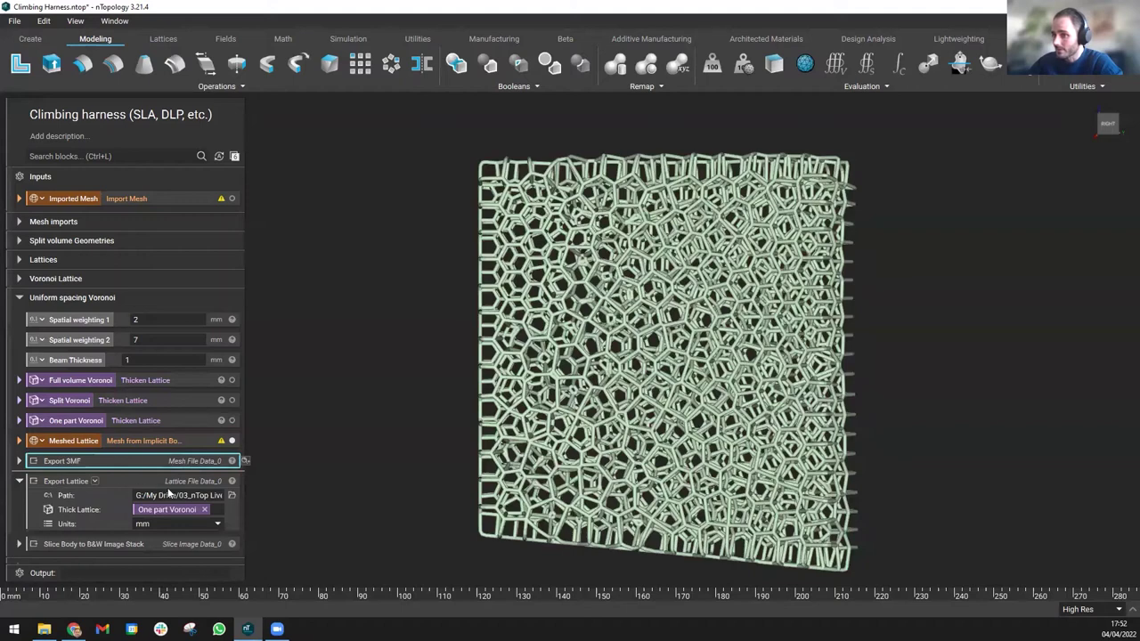
pyautogui.click(19, 481)
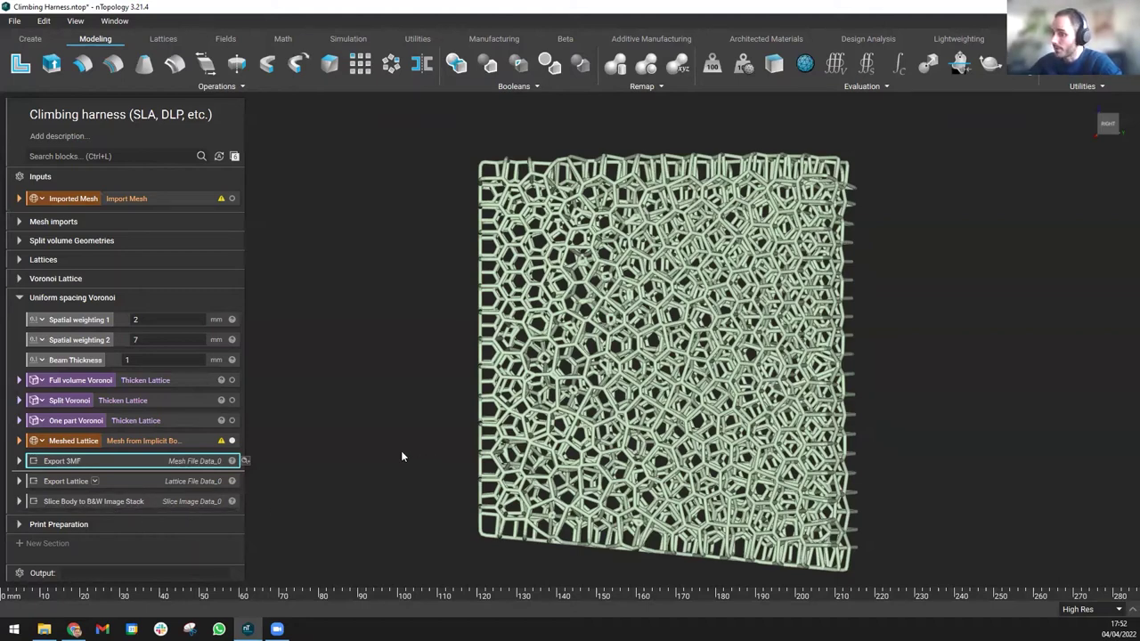
pyautogui.click(172, 507)
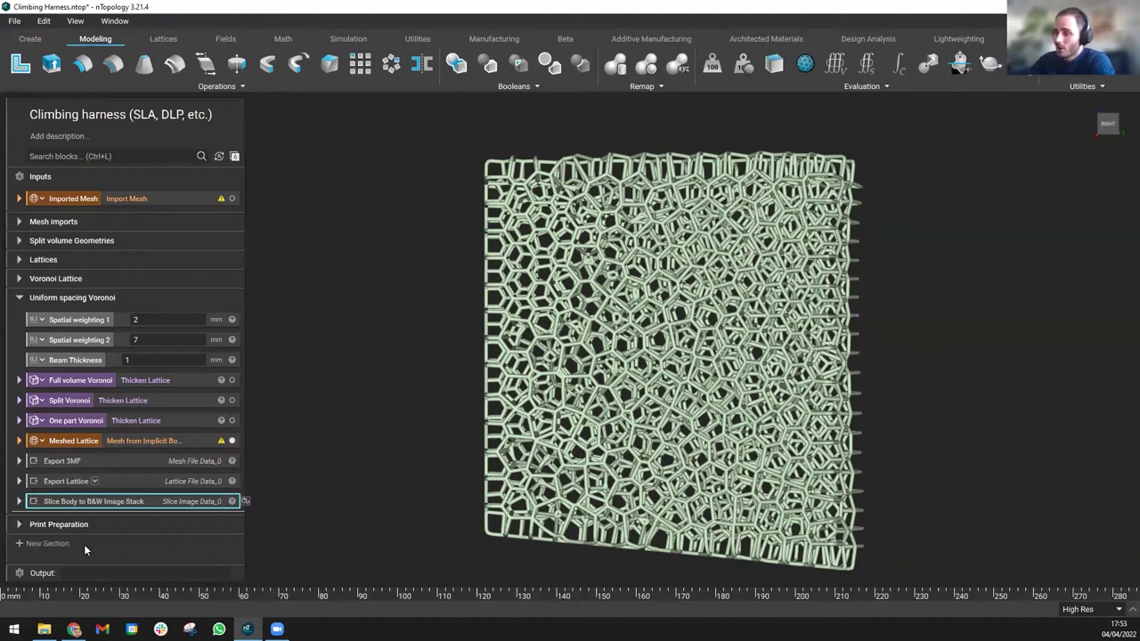
# Step: Open the Print Preparation section and show the Build plane beneath the meshed pad
pyautogui.click(18, 524)
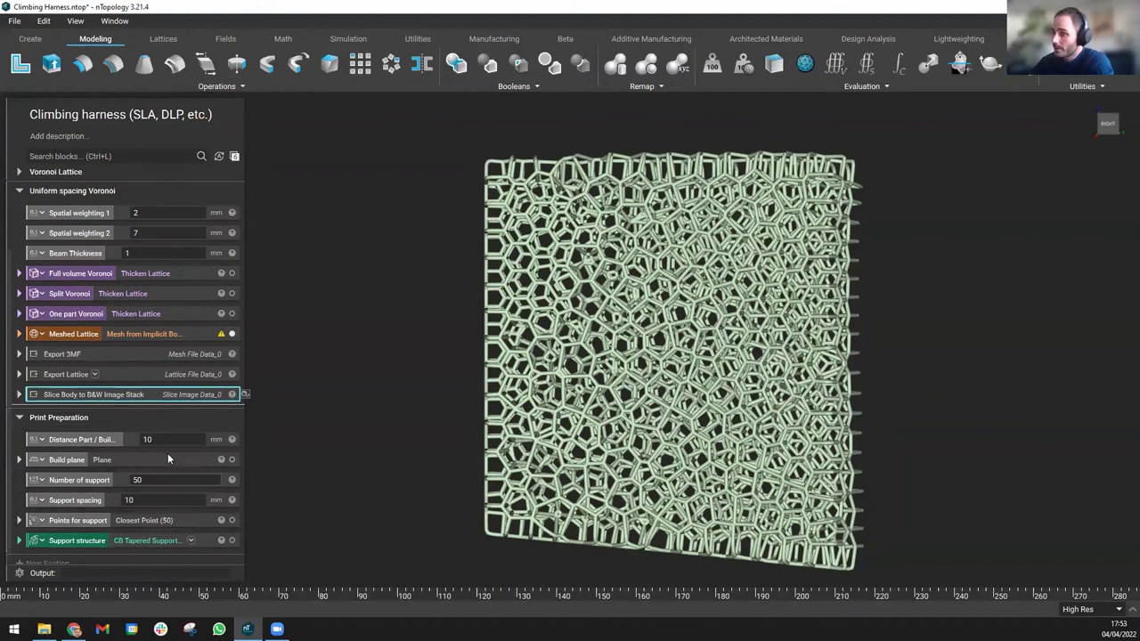
pyautogui.click(176, 459)
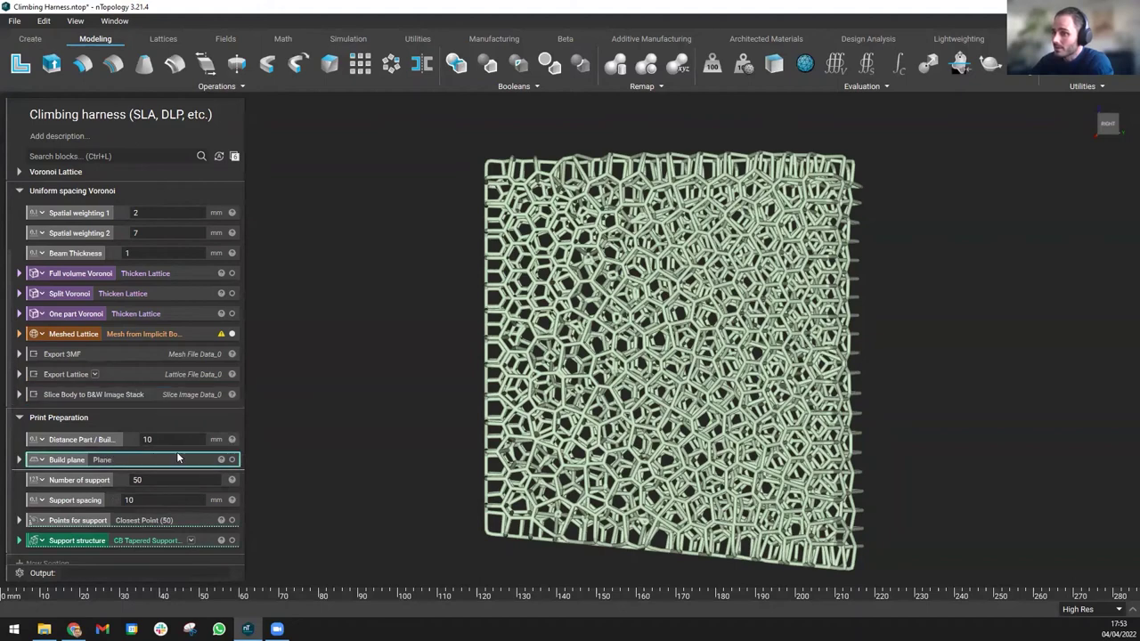
pyautogui.click(232, 459)
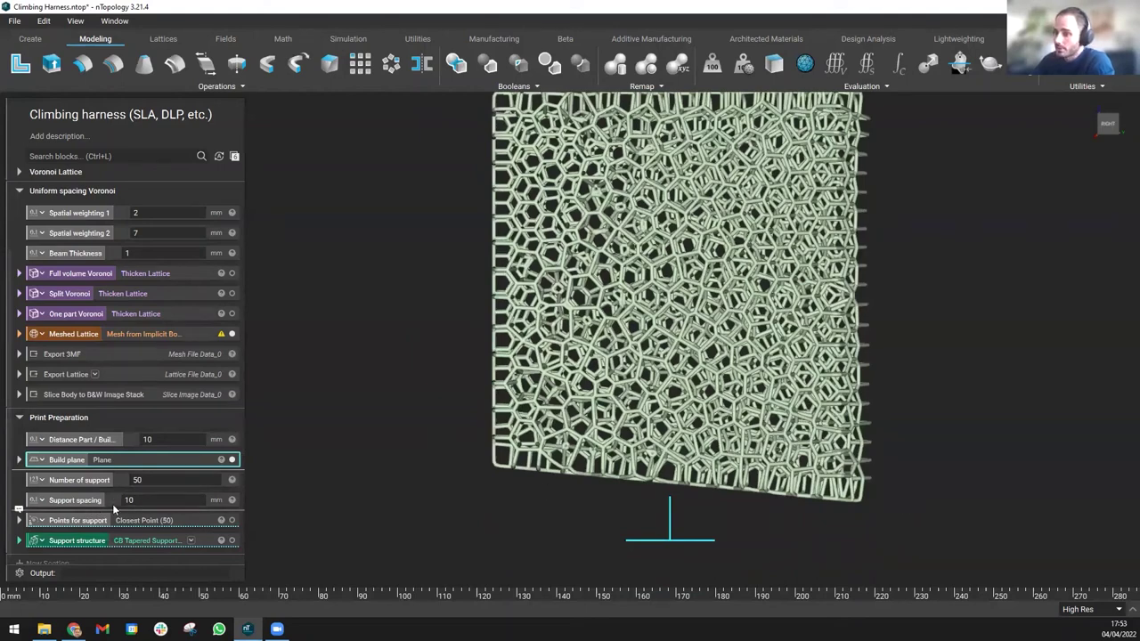
# Step: Show the Points for support on the pad's lower edge and review their nested inputs, briefly showing the volume mesh
pyautogui.click(231, 520)
pyautogui.click(203, 522)
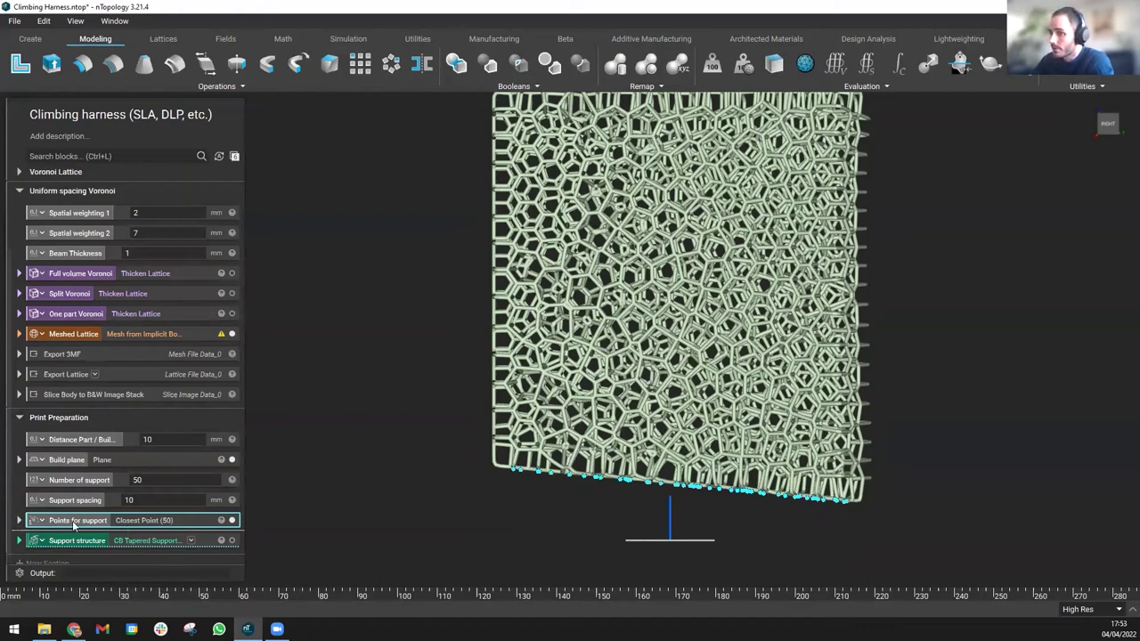
pyautogui.click(19, 521)
pyautogui.scroll(-4, 133, 445)
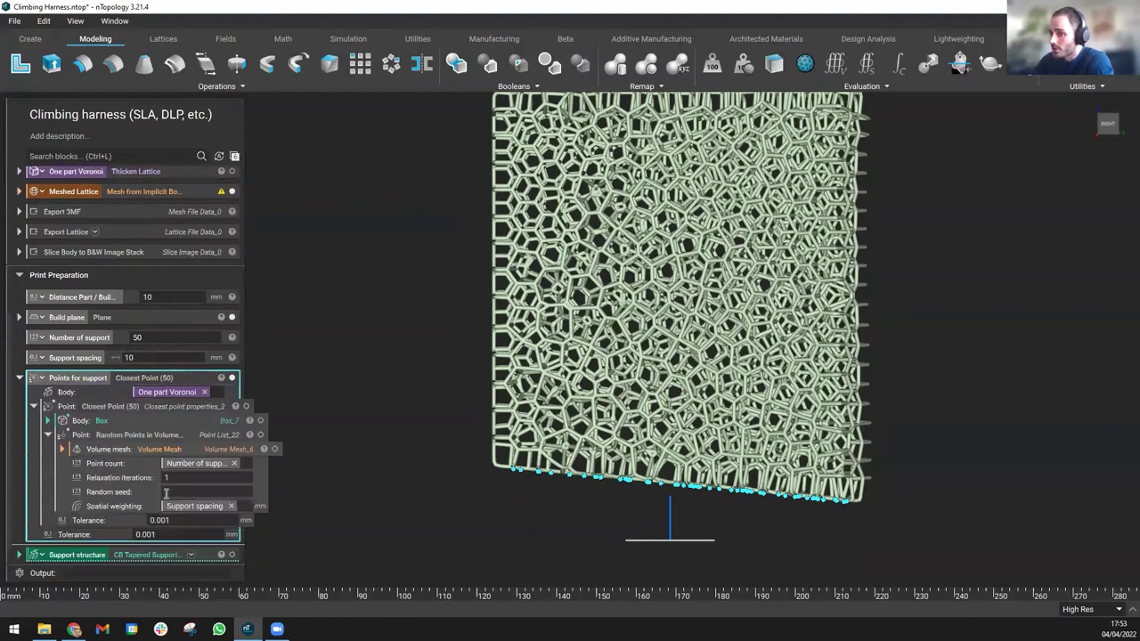
pyautogui.click(275, 449)
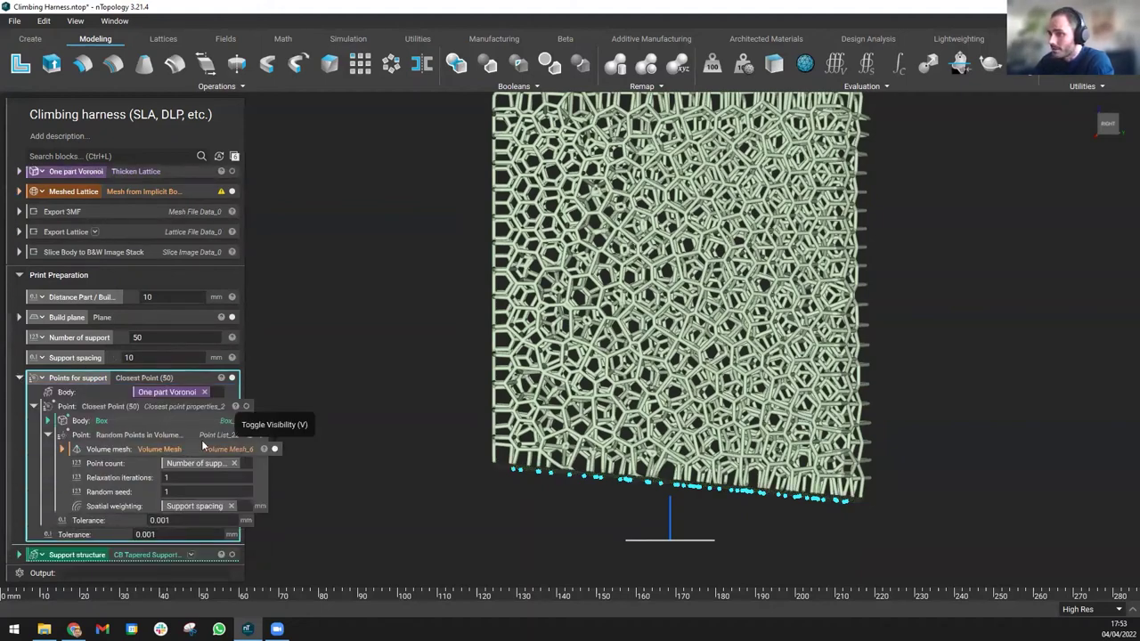
pyautogui.click(275, 449)
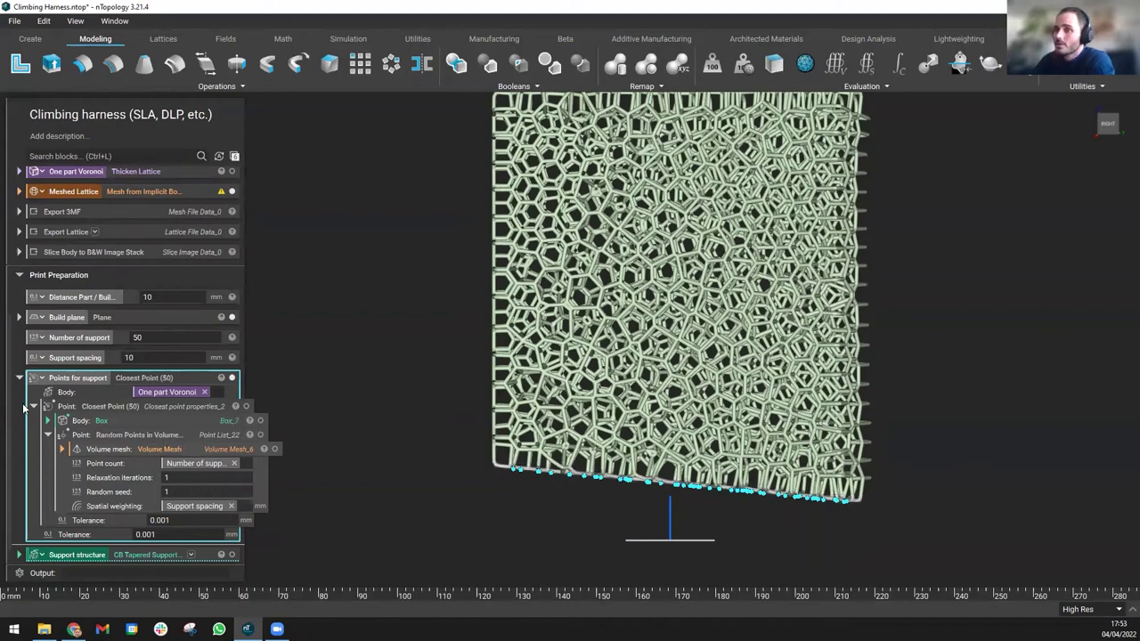
pyautogui.click(20, 377)
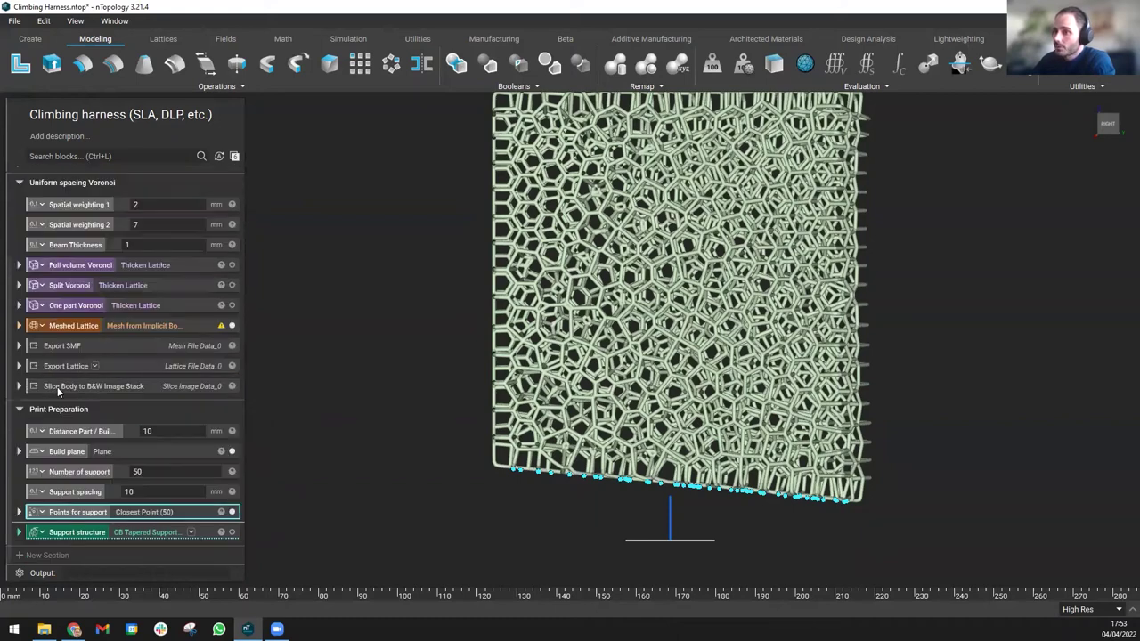
# Step: Show the tapered Support structure and inspect the supports between the build plane and the pad's lower edge
pyautogui.click(125, 533)
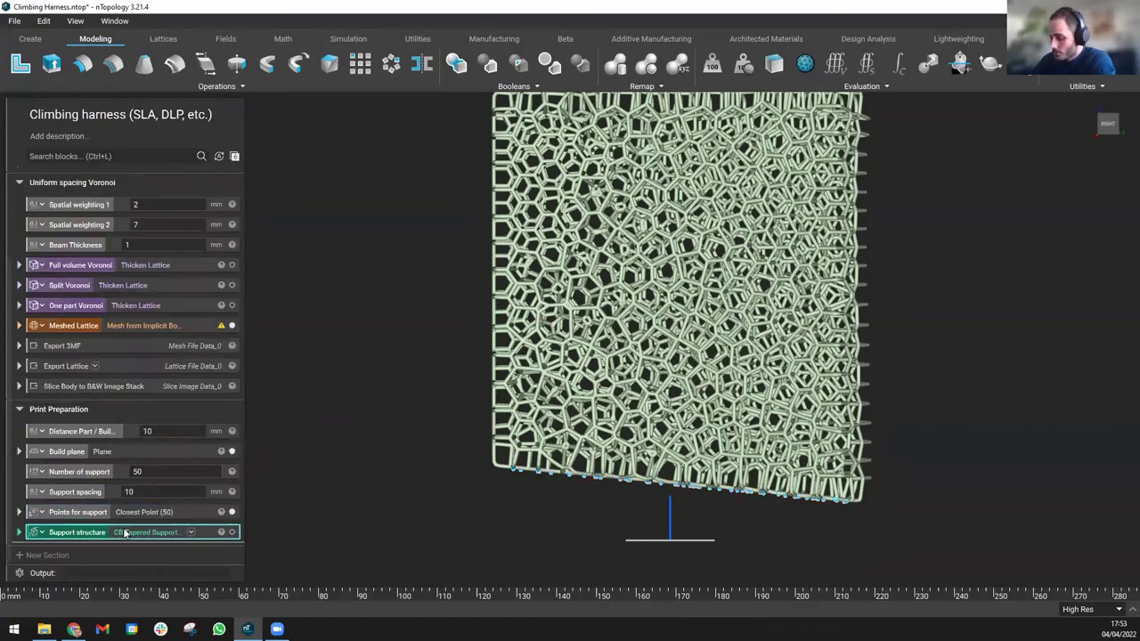
pyautogui.click(232, 532)
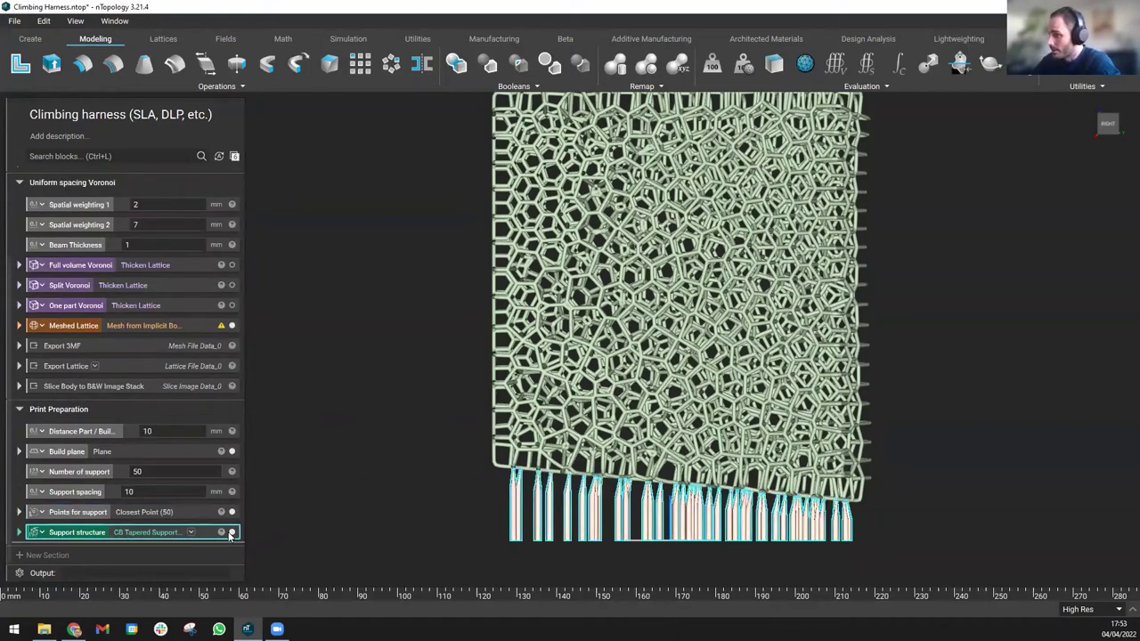
pyautogui.click(412, 501)
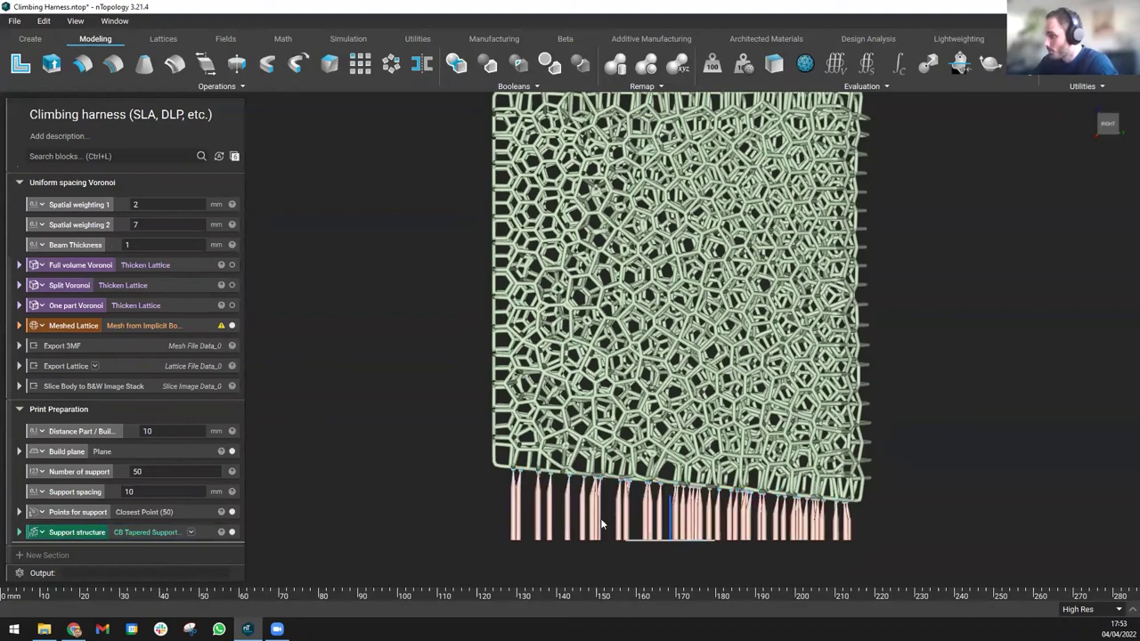
pyautogui.scroll(3, 670, 549)
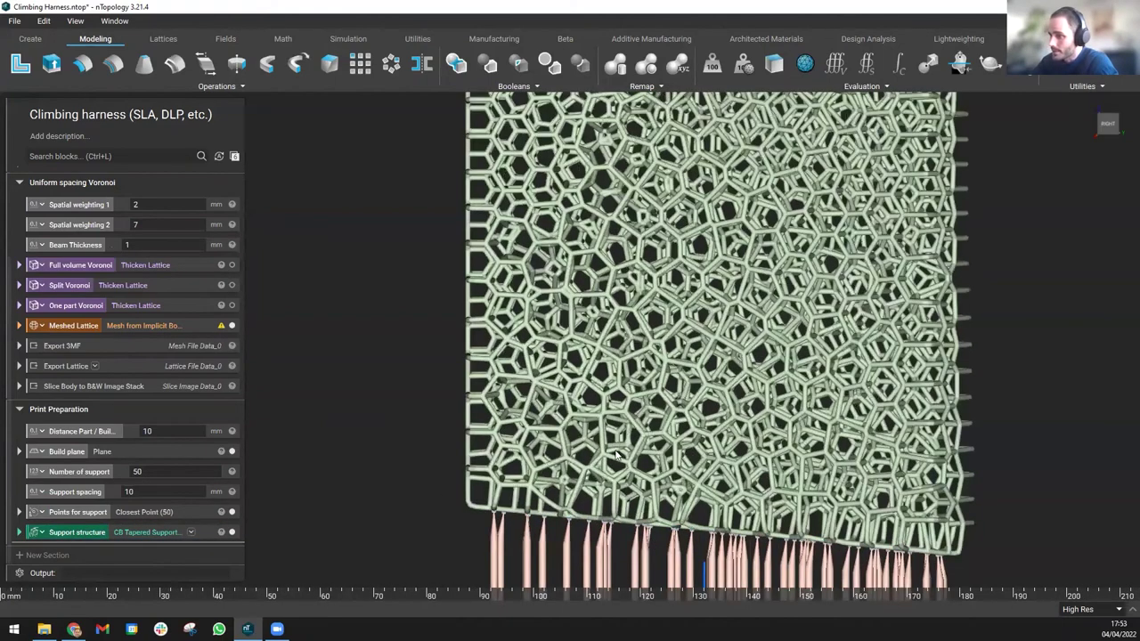
pyautogui.scroll(1, 606, 467)
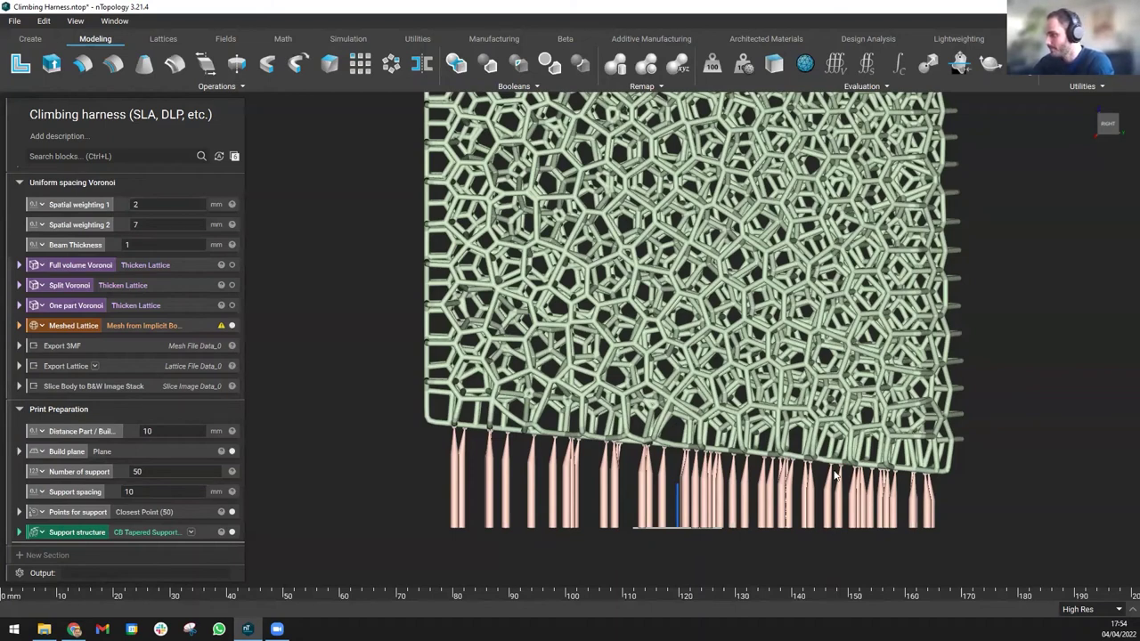
pyautogui.scroll(-2, 834, 477)
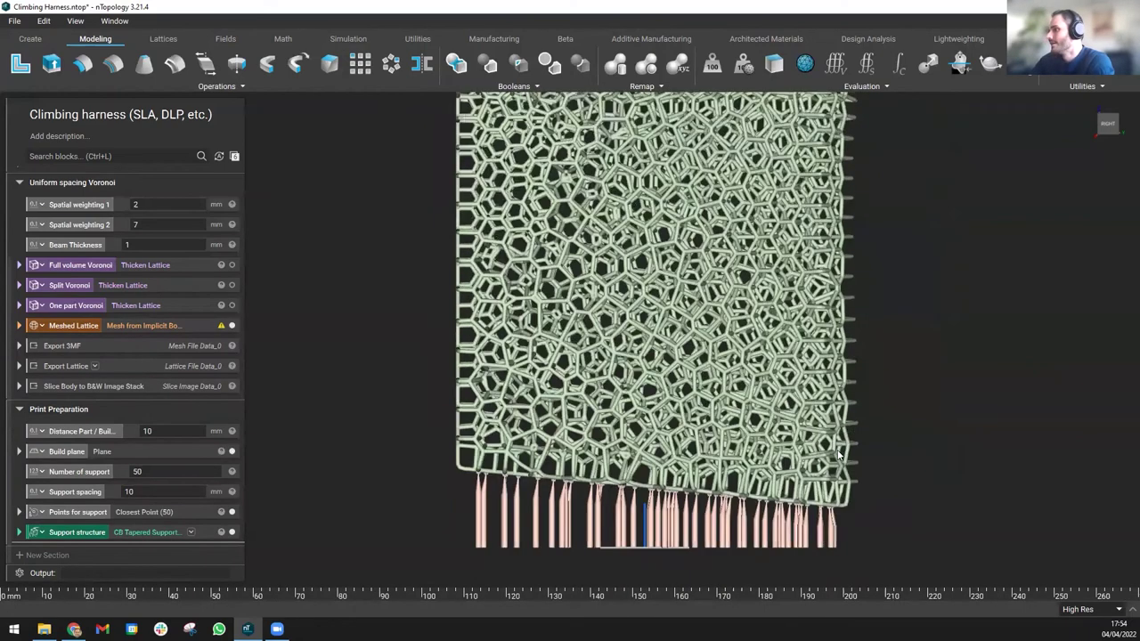
pyautogui.scroll(-1, 810, 456)
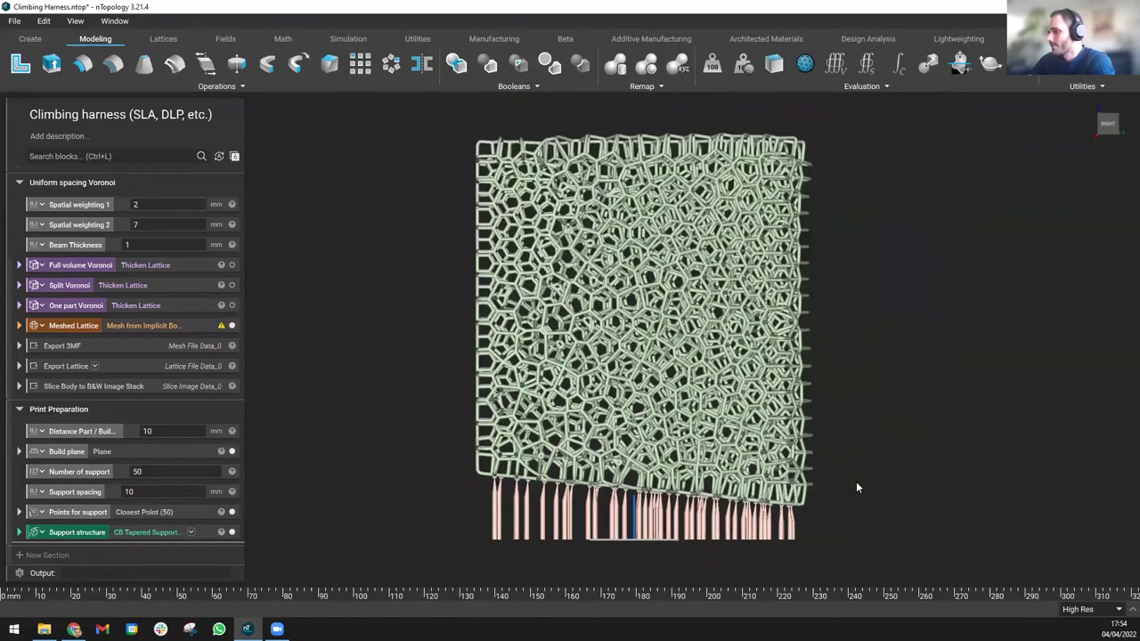
pyautogui.scroll(1, 632, 529)
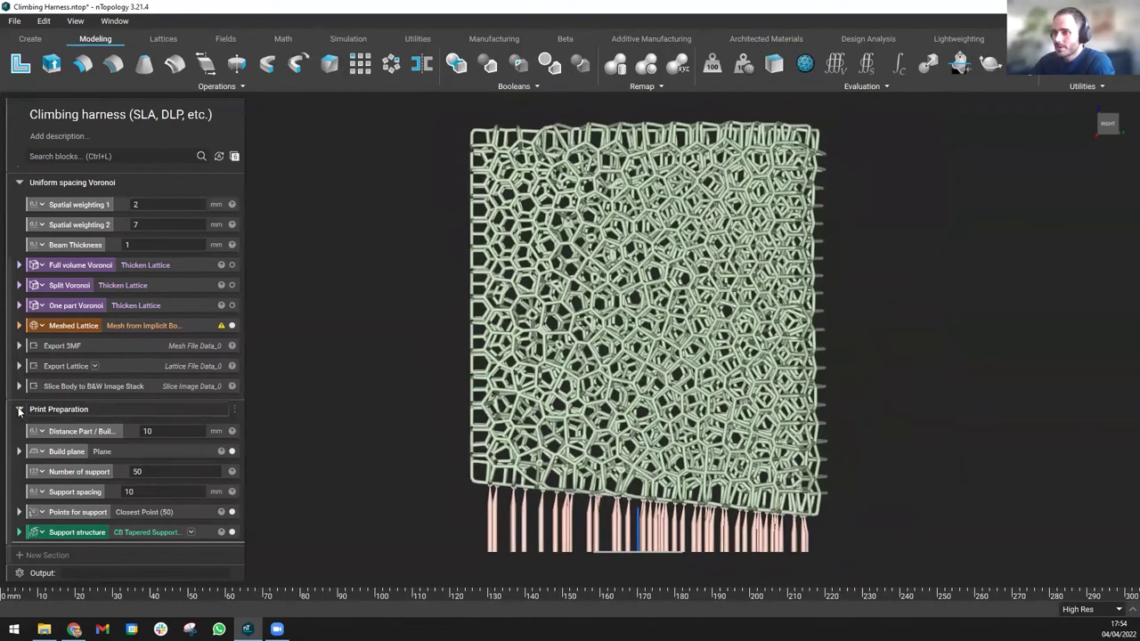
# Step: Close the Print Preparation section, isolate the Imported Mesh and view the whole harness at an angle
pyautogui.click(18, 411)
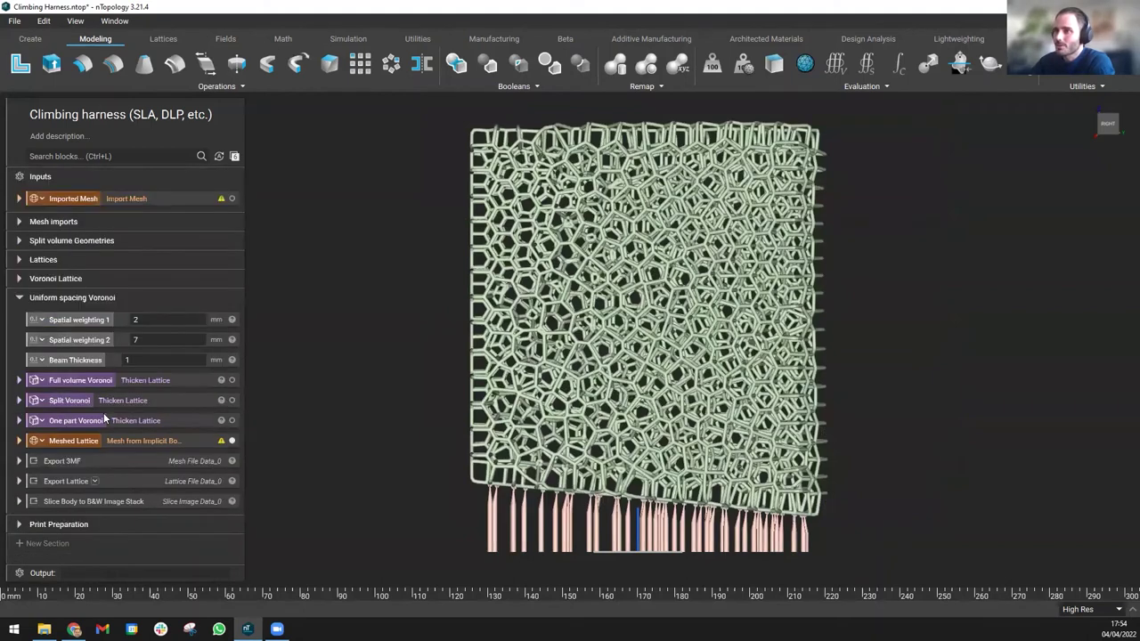
pyautogui.click(167, 195)
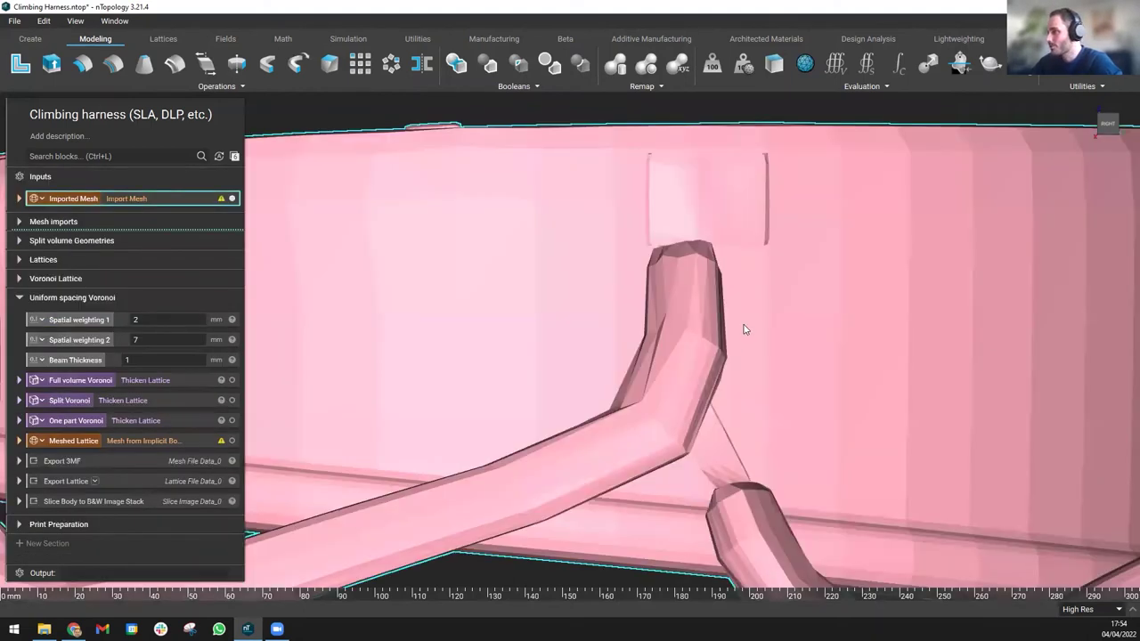
pyautogui.scroll(-5, 743, 331)
pyautogui.moveTo(688, 315); pyautogui.dragTo(696, 423, button='right')
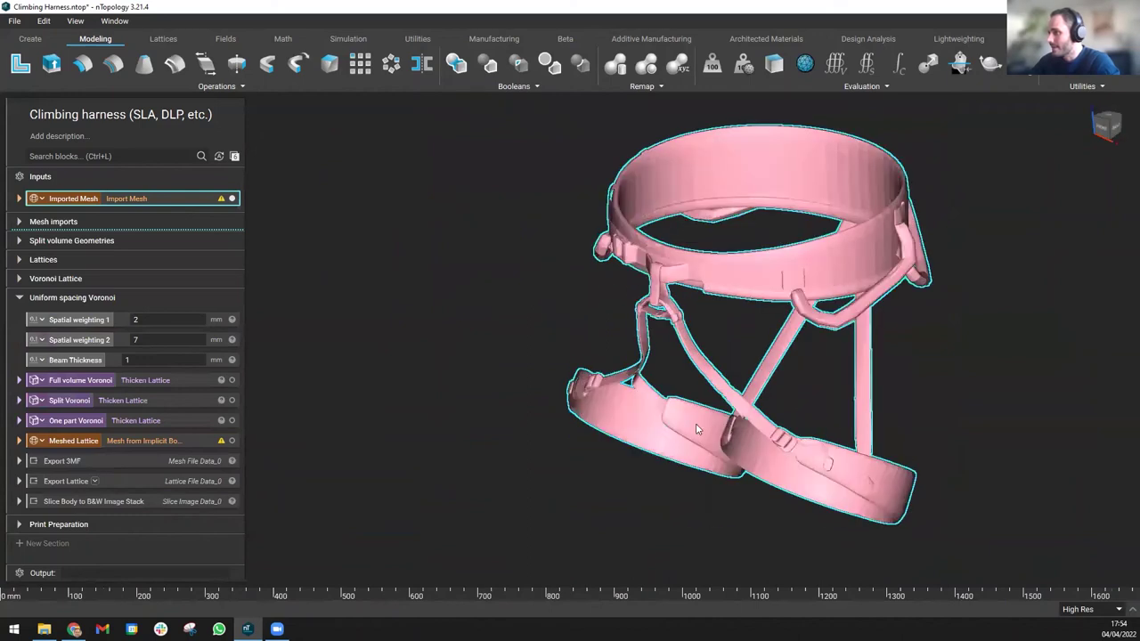
# Step: Show the uniform spacing Split Voronoi together with the harness mesh and inspect the padding inside the waist belt
pyautogui.click(232, 381)
pyautogui.click(232, 400)
pyautogui.click(232, 380)
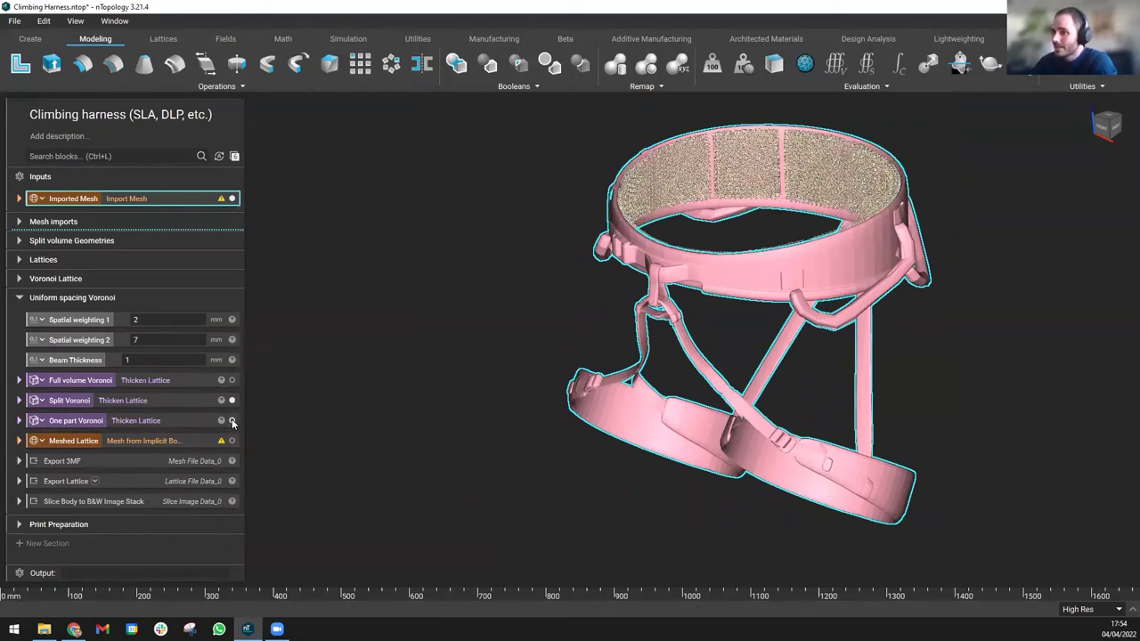
pyautogui.moveTo(649, 316); pyautogui.dragTo(762, 354, button='right')
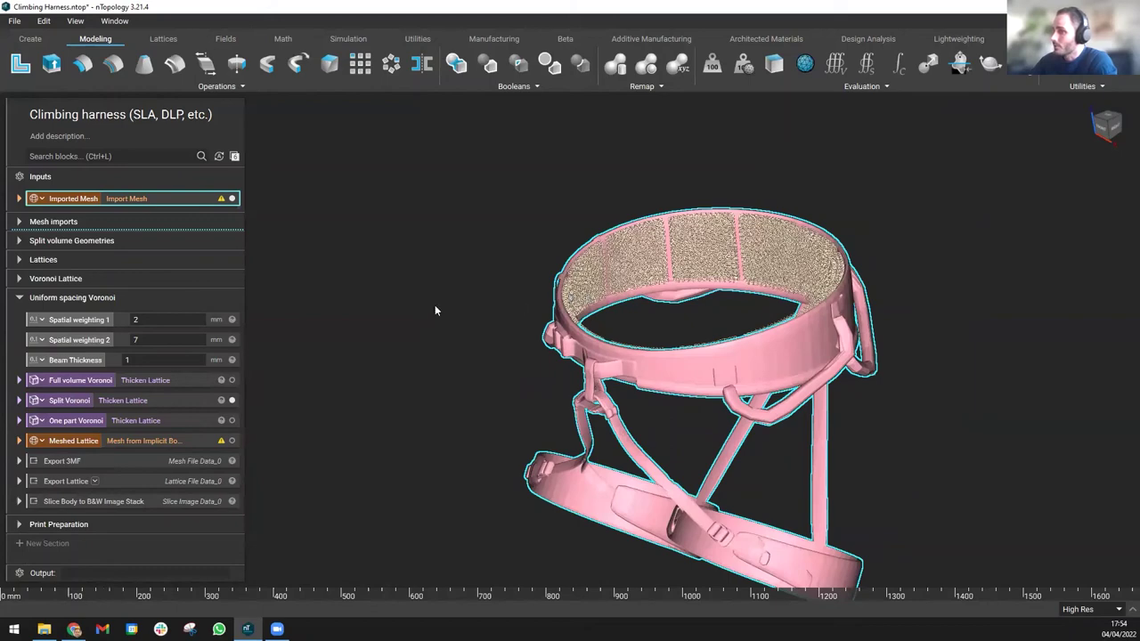
pyautogui.scroll(3, 571, 301)
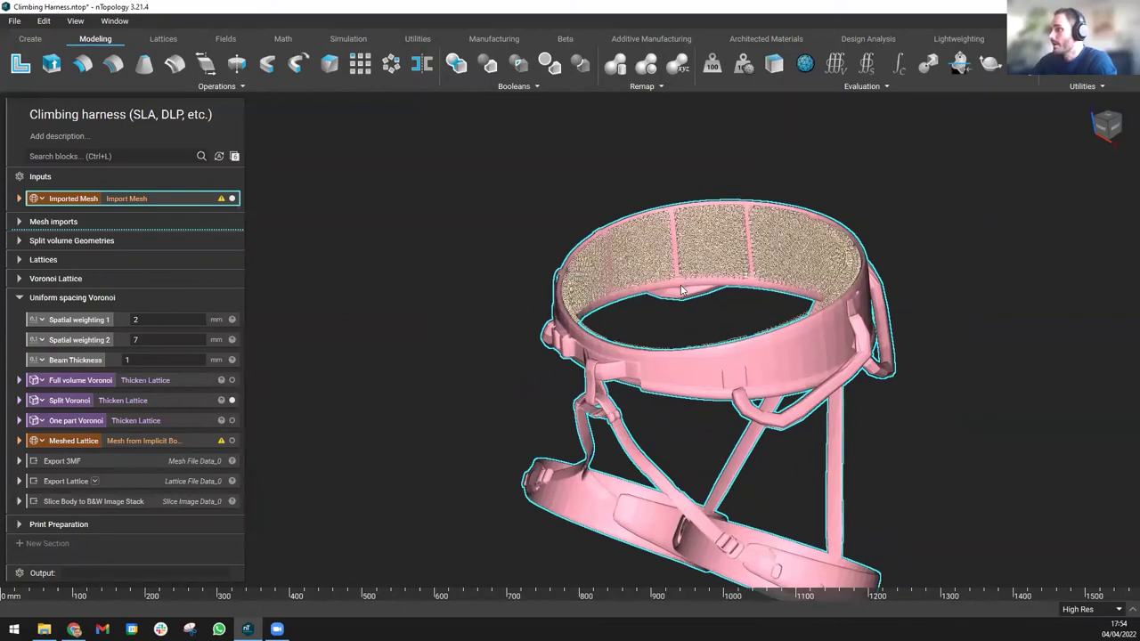
pyautogui.scroll(2, 675, 339)
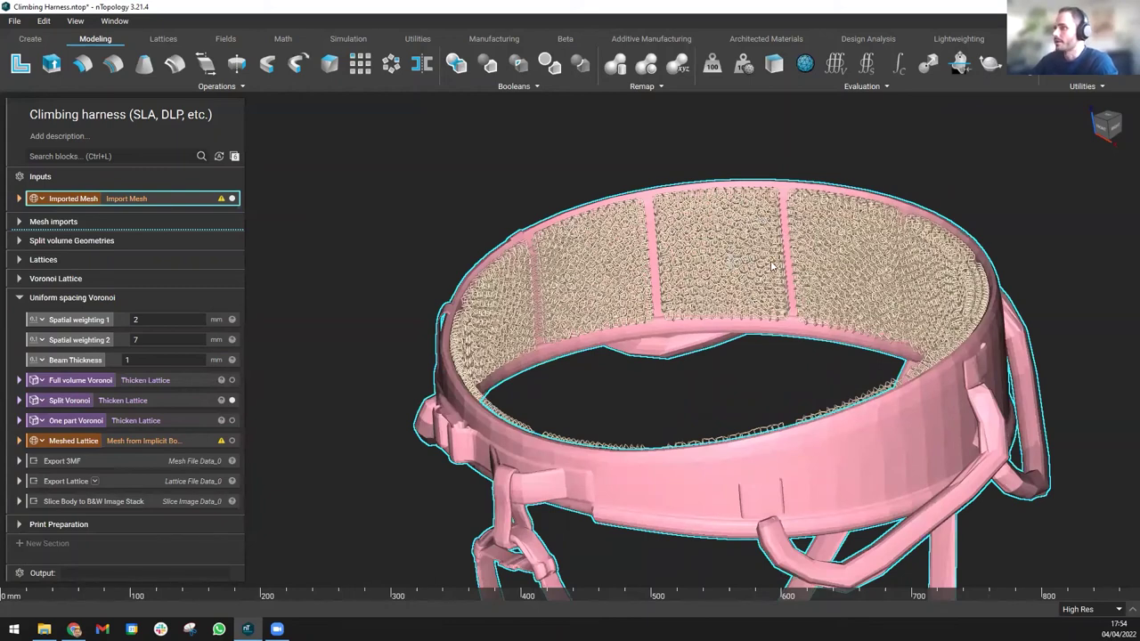
pyautogui.scroll(-1, 771, 270)
pyautogui.scroll(-2, 740, 349)
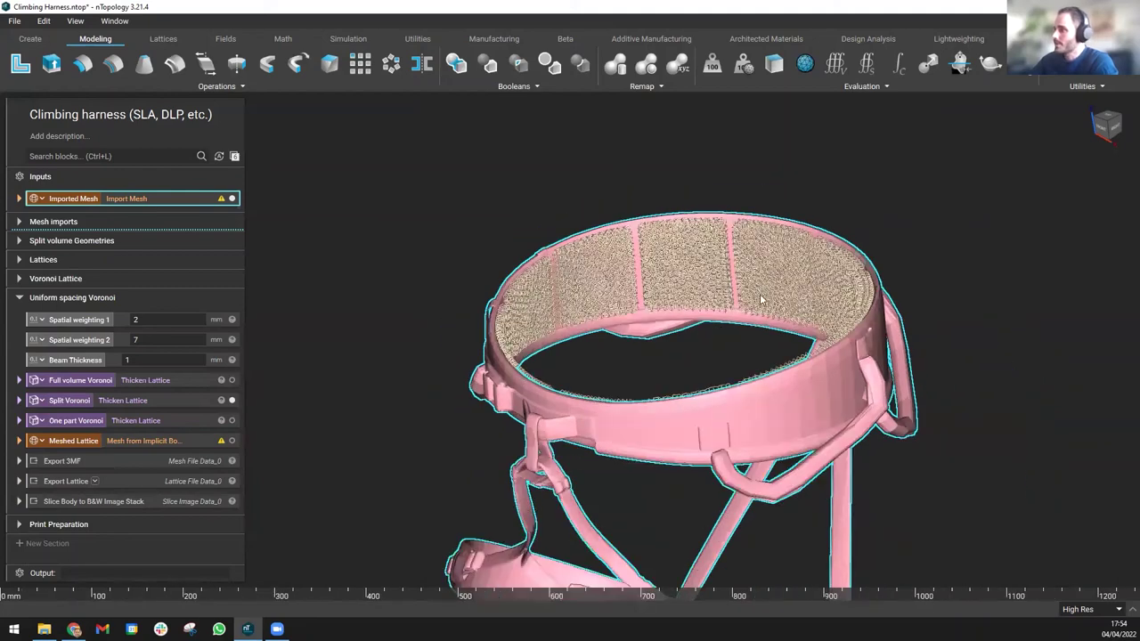
pyautogui.moveTo(1011, 314); pyautogui.dragTo(964, 372, button='right')
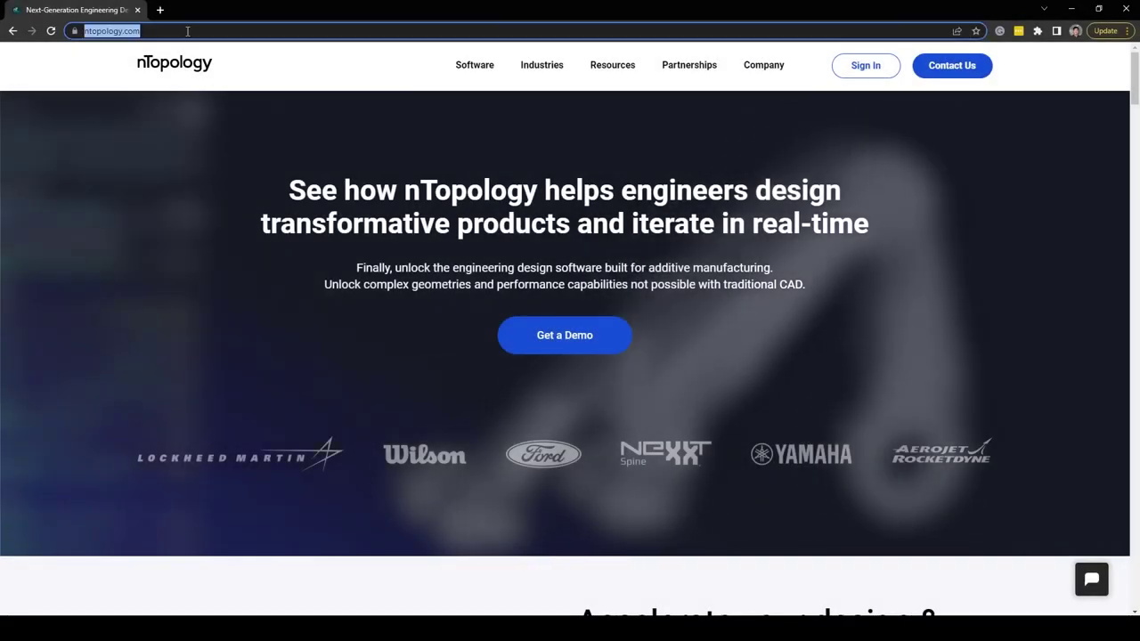
# Step: In the web browser, open the plate heat exchanger video from nTopology's Videos resources and view its Download the Files section
pyautogui.moveTo(629, 78)
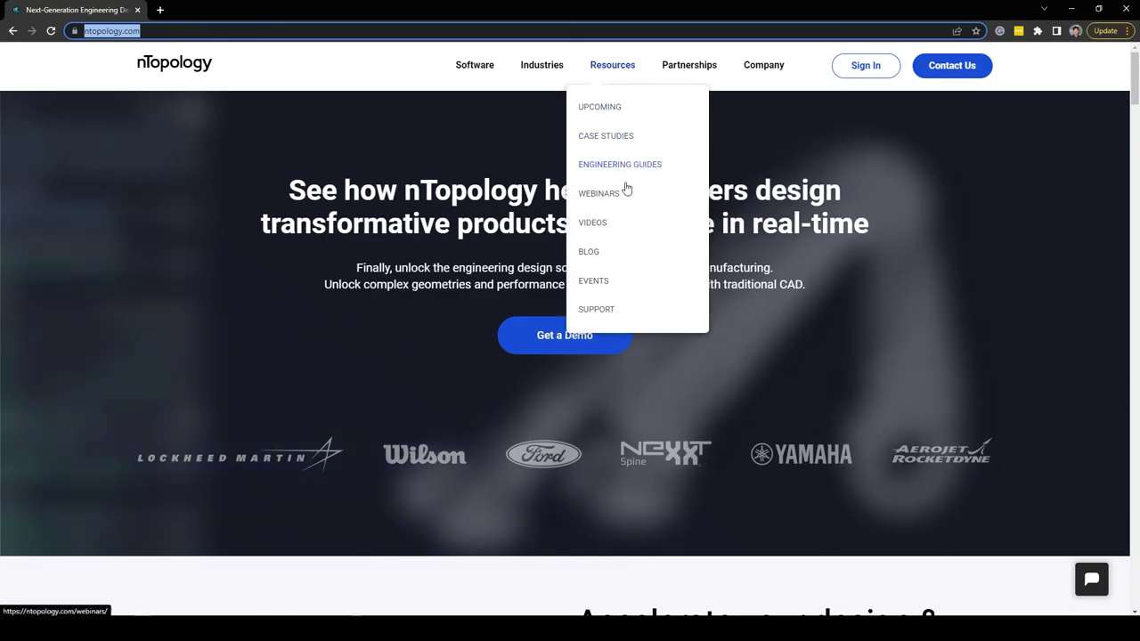
pyautogui.click(619, 223)
pyautogui.middleClick(932, 313)
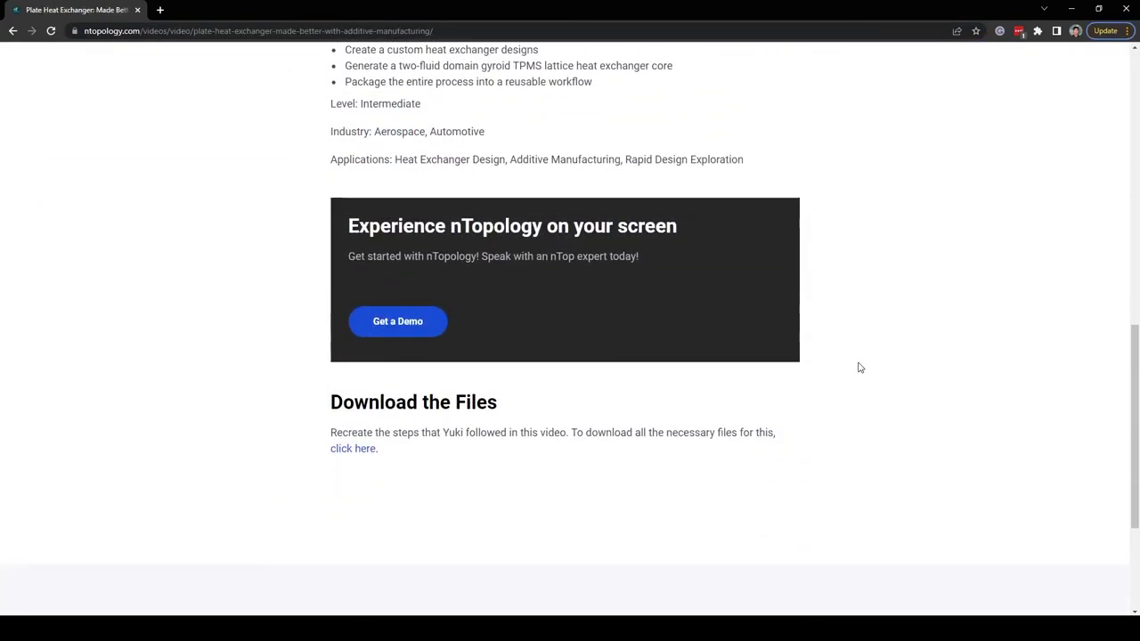
pyautogui.scroll(-2, 859, 368)
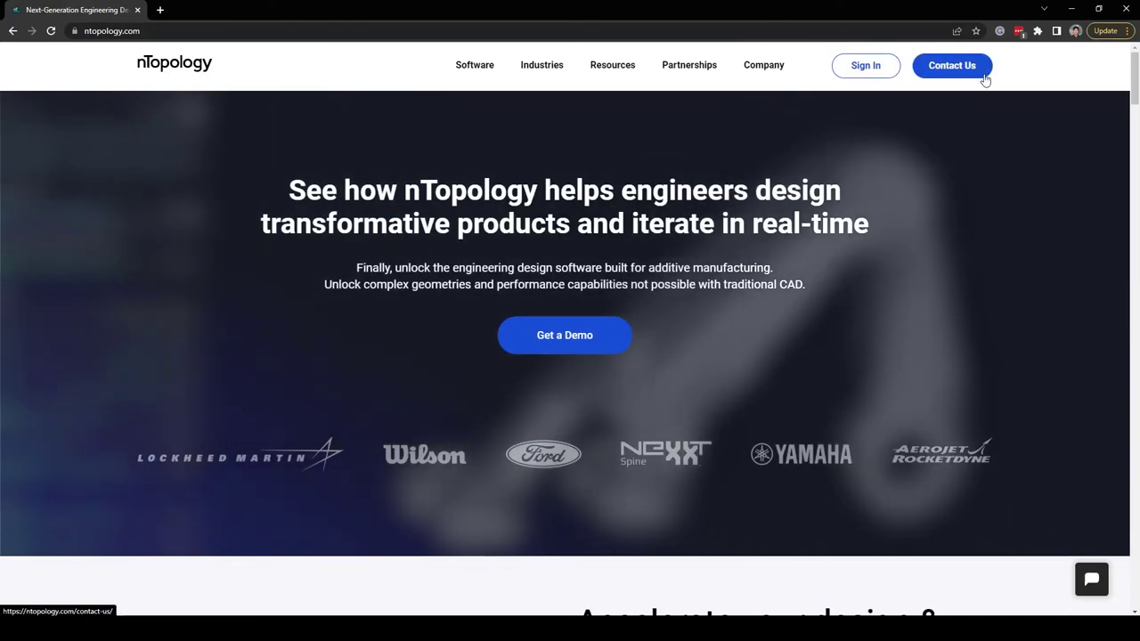
# Step: Open nTopology's Contact Us page and highlight the line about filling out the form to speak with an nTop expert
pyautogui.click(978, 68)
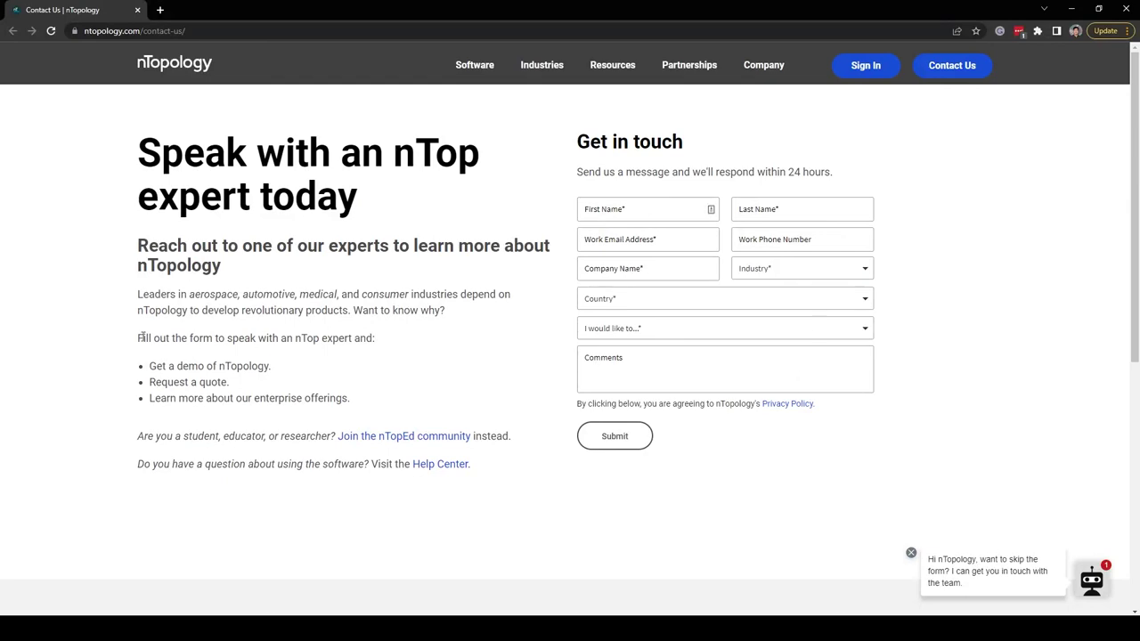
pyautogui.moveTo(139, 338); pyautogui.dragTo(416, 342)
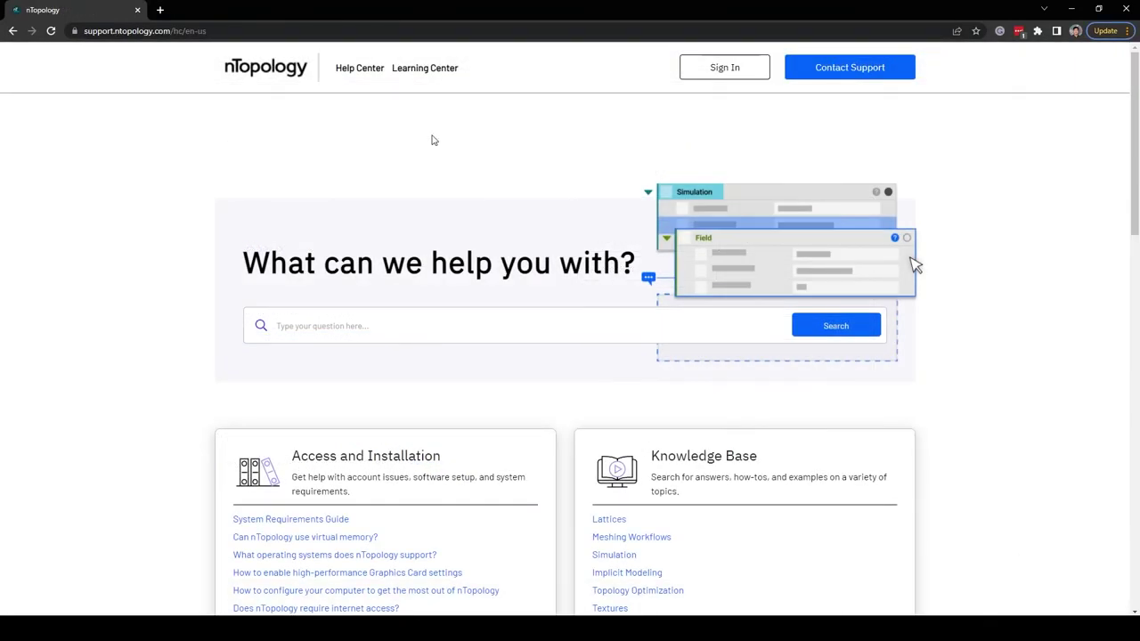
# Step: On the nTopology support site, highlight the page address and enter "How to lattice" as the help search question
pyautogui.click(213, 26)
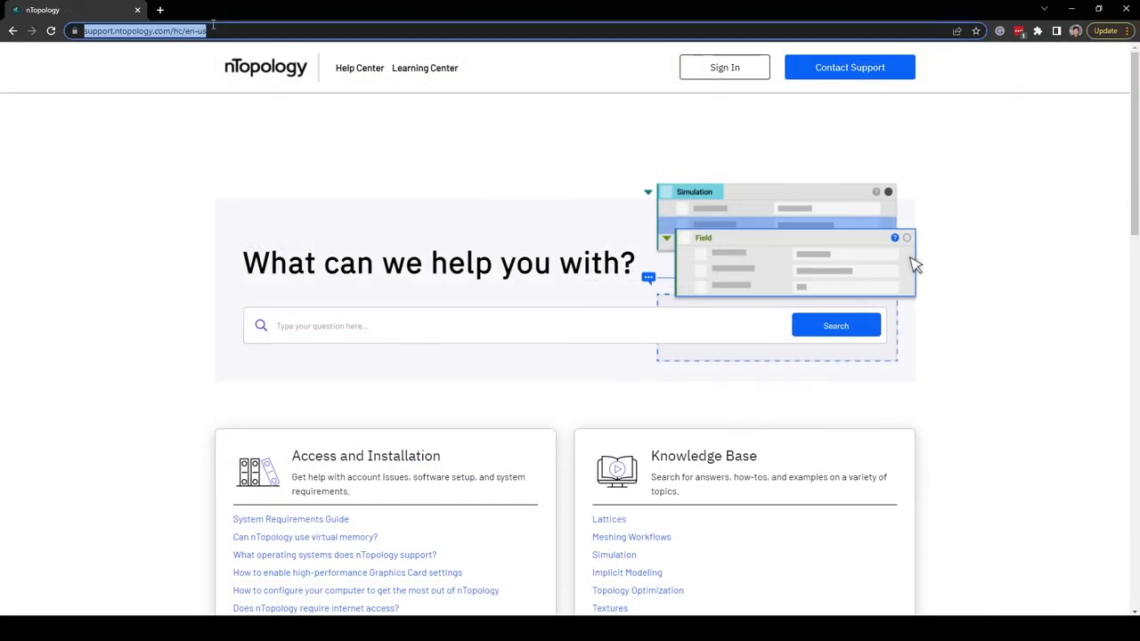
pyautogui.click(398, 322)
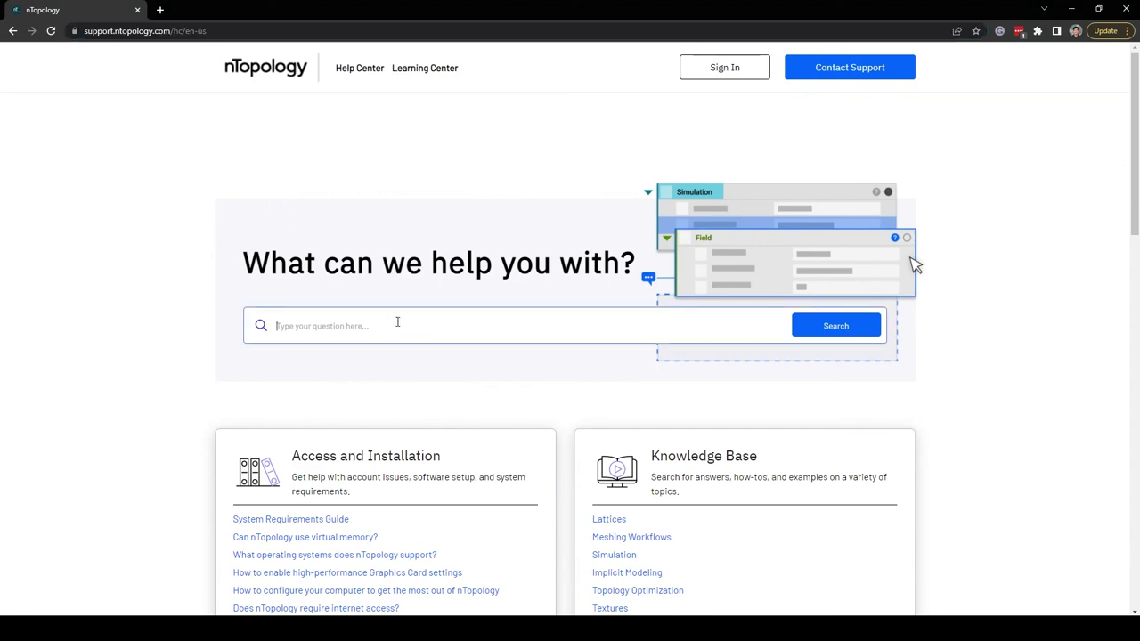
pyautogui.write('How to lattice')
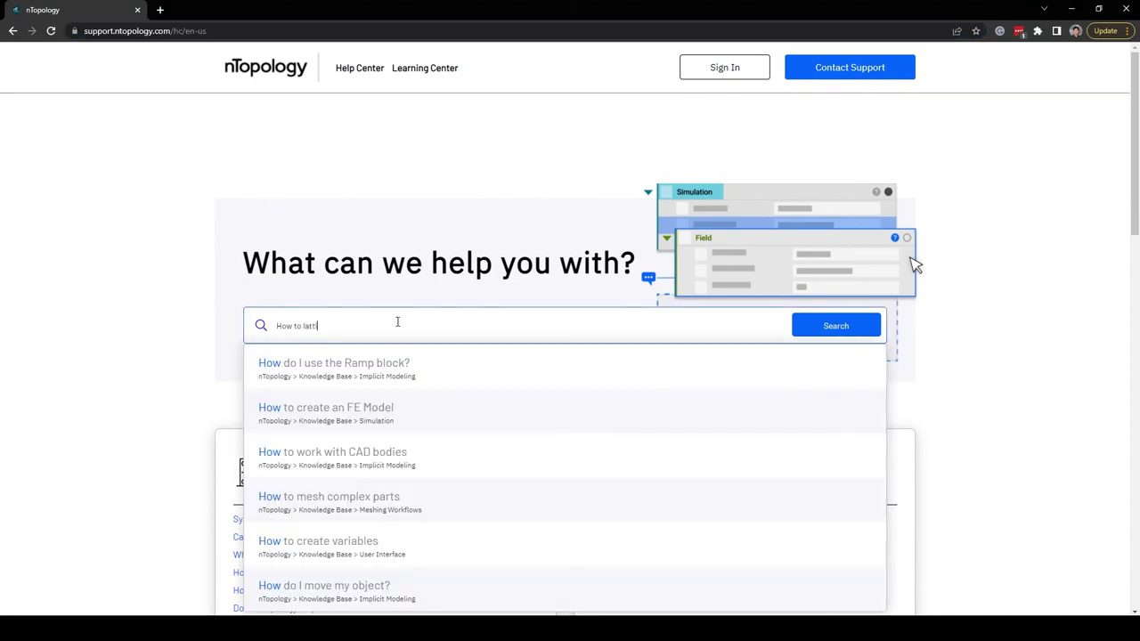